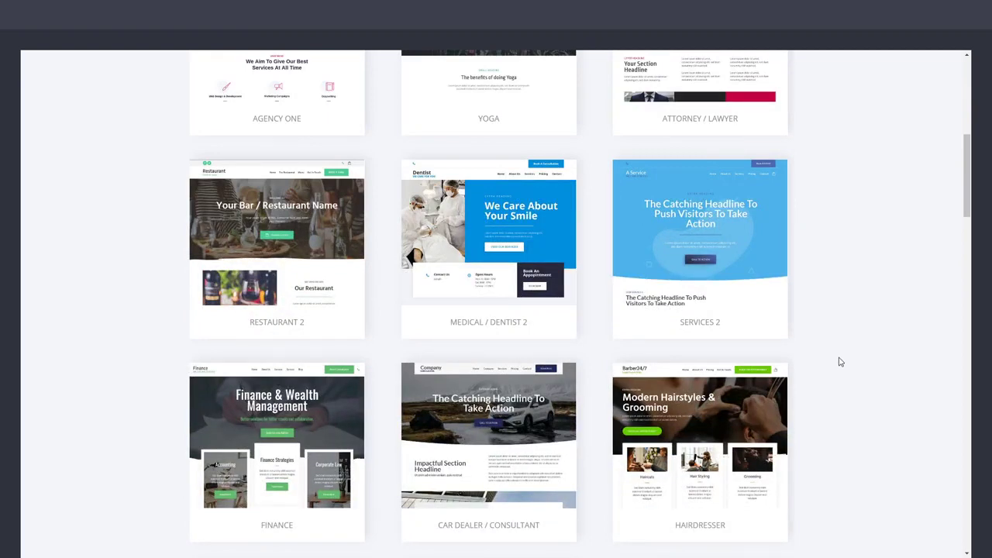
Browse the website templates and look through the preview of the Business template.
scroll(884, 349, down, 4)
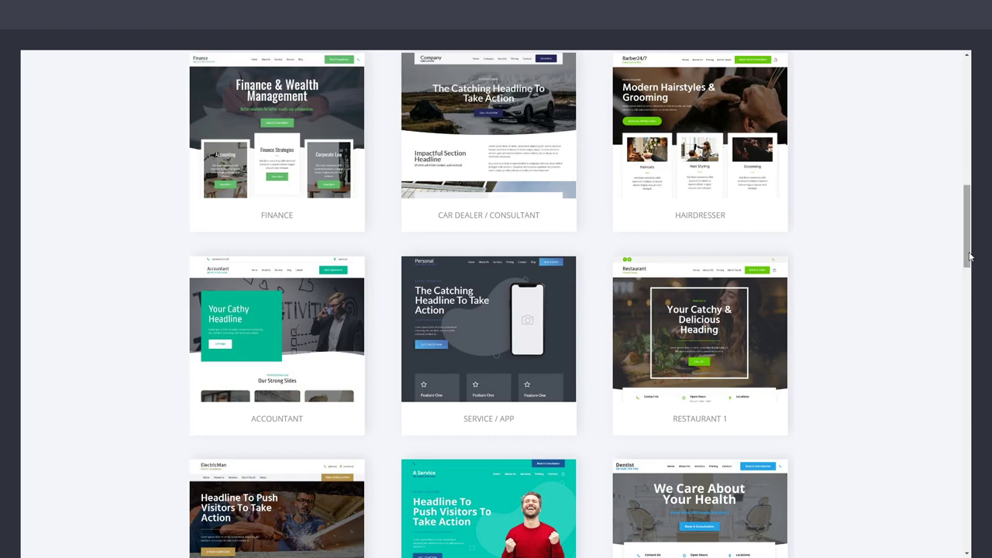
drag(969, 257, 957, 115)
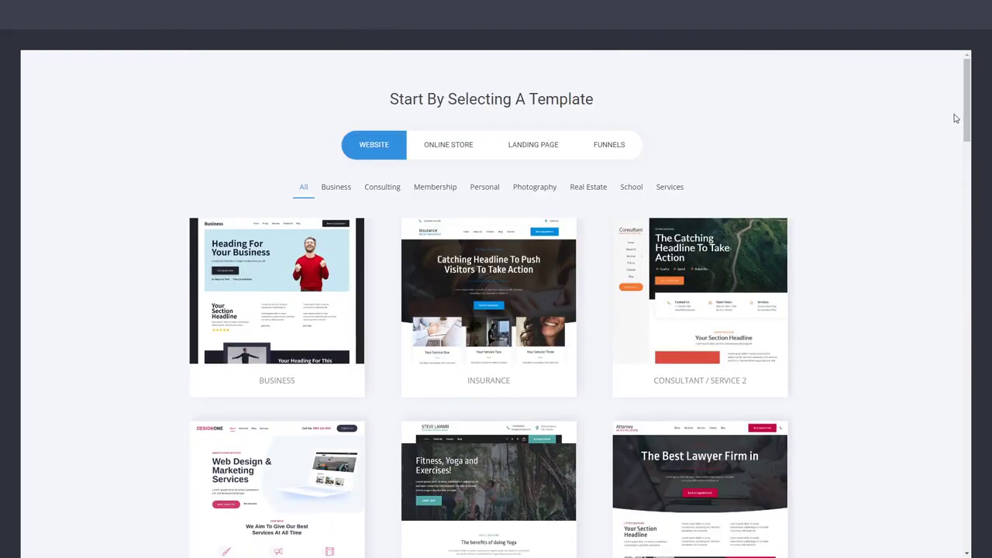
mouse_move(261, 306)
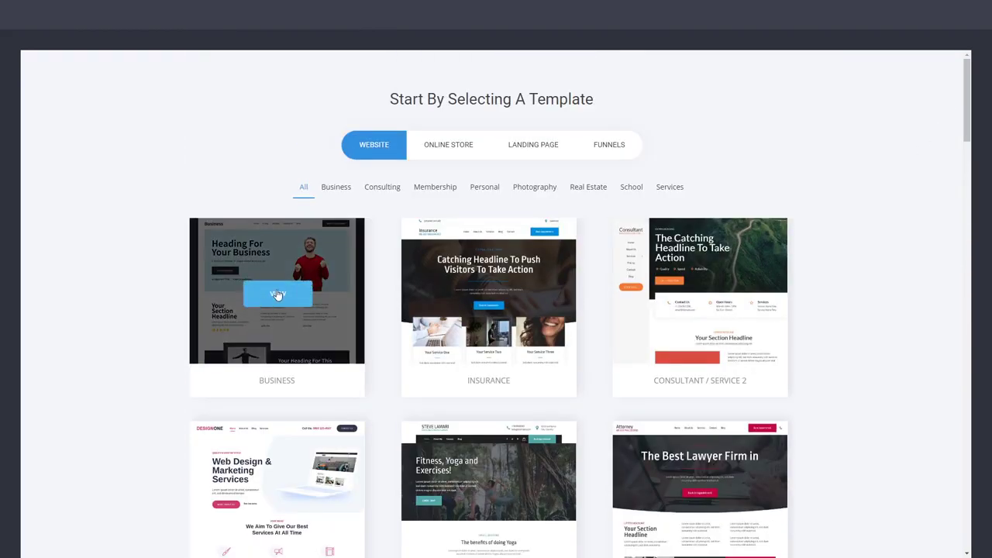
click(279, 298)
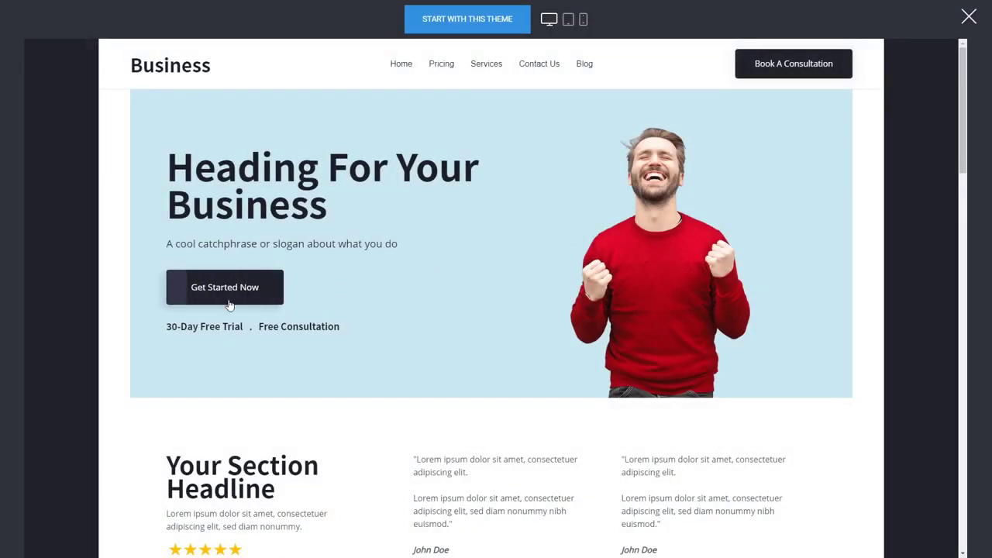
scroll(447, 307, down, 5)
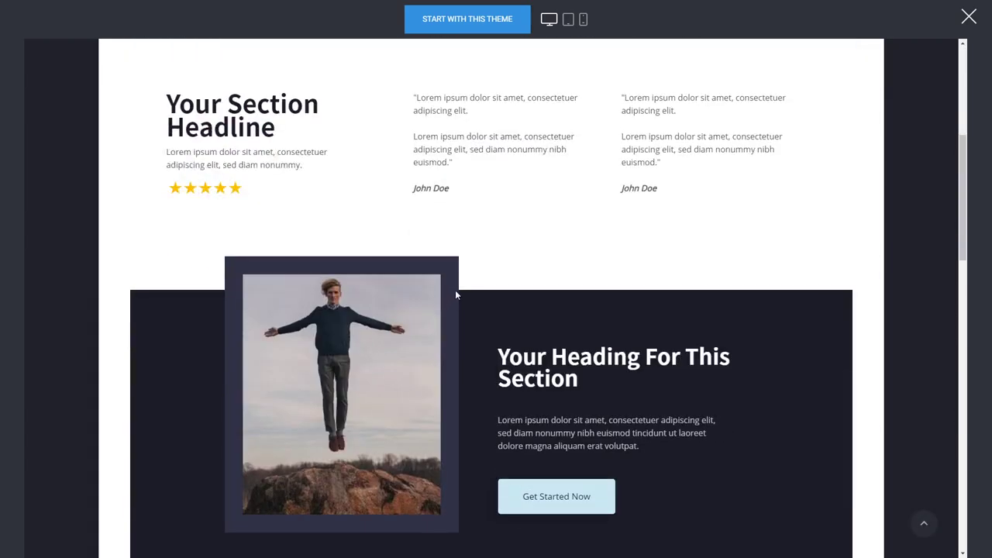
scroll(609, 344, up, 5)
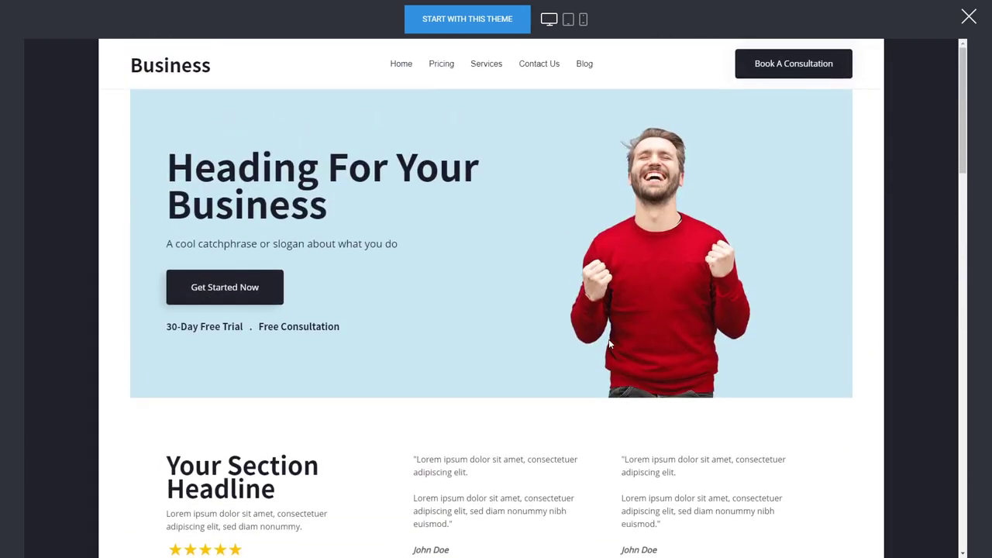
Create a new website titled "a" from the Business template.
click(468, 26)
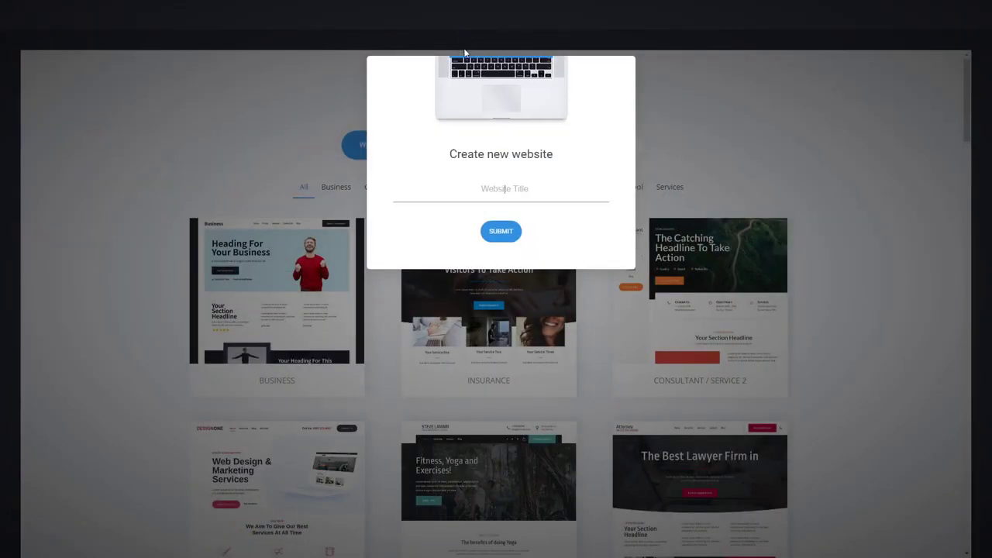
text(a)
click(507, 231)
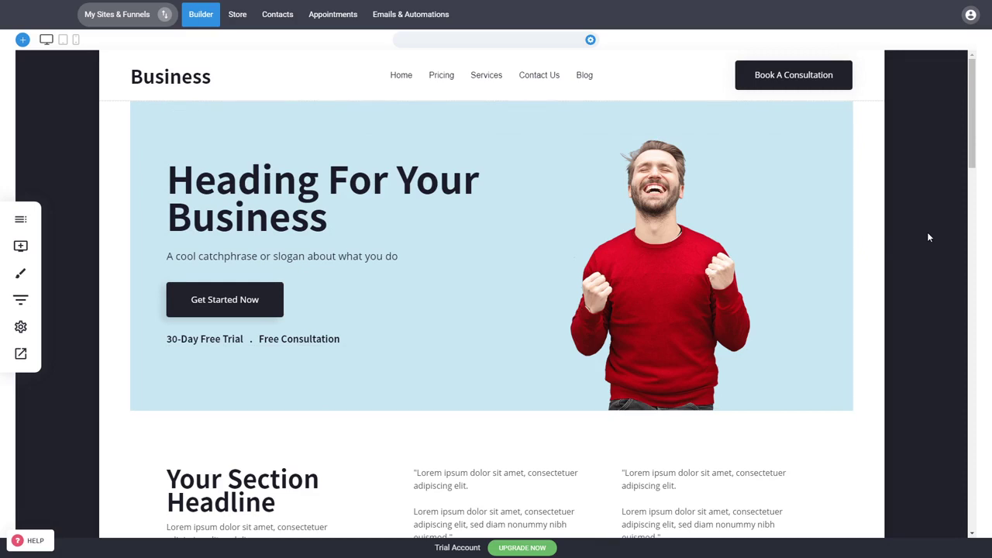
Try increasing the spacing above the Get Started Now button to 31 px.
click(197, 21)
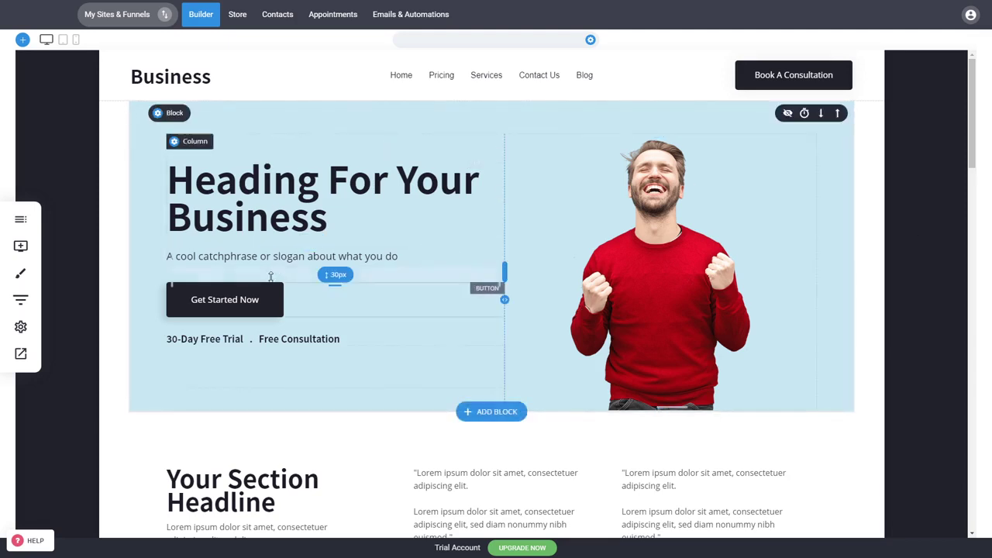
drag(271, 280, 278, 302)
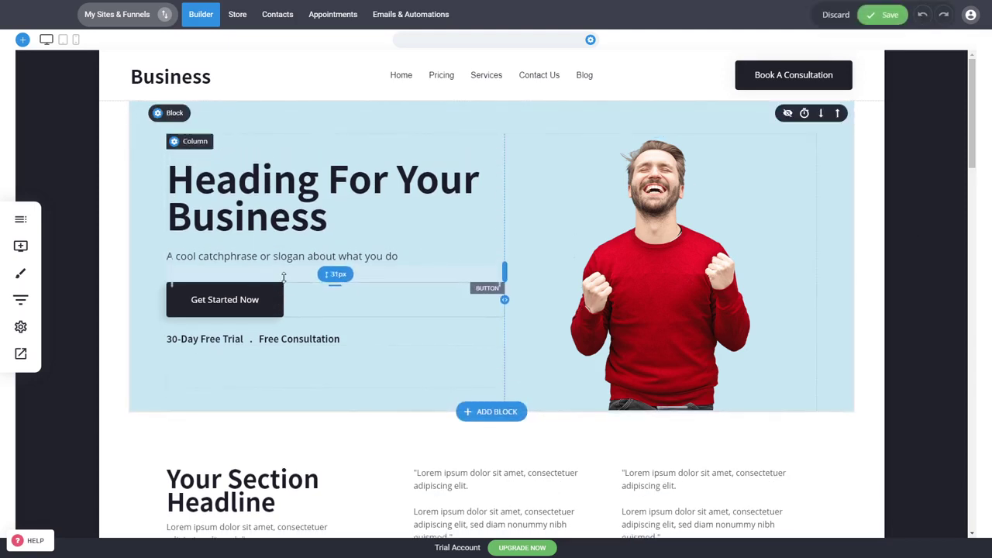
click(307, 200)
click(912, 246)
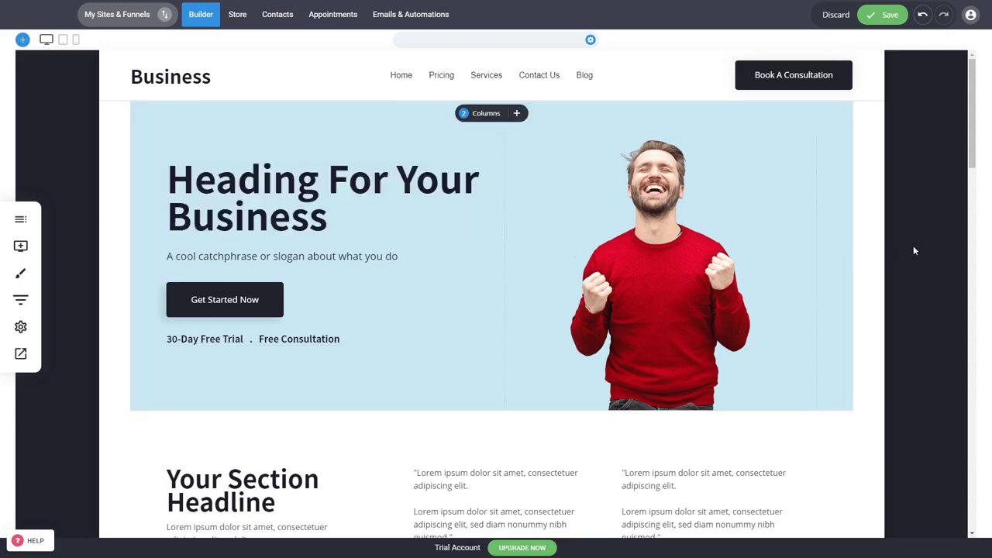
mouse_move(324, 284)
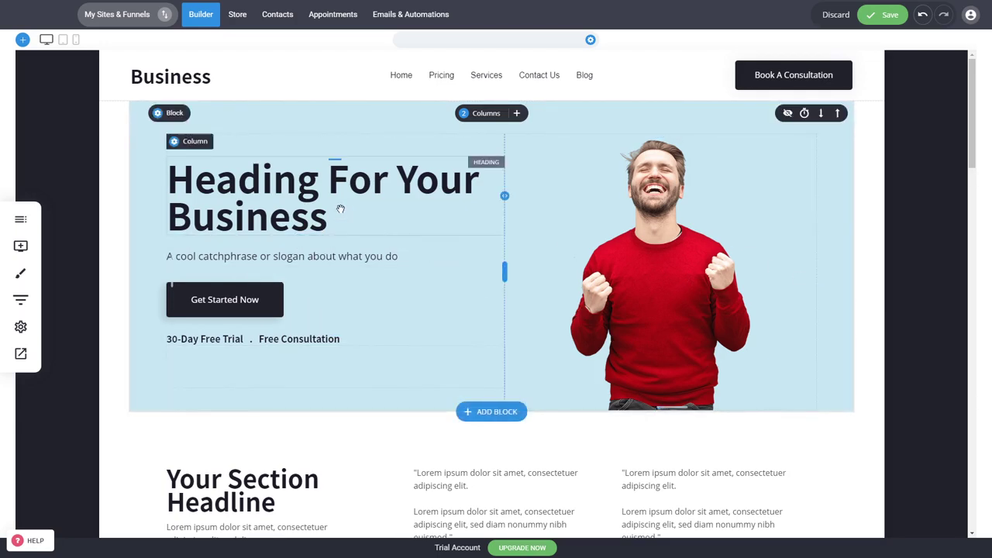
Activate the online store, discarding the unsaved page changes, and open its product list.
click(238, 21)
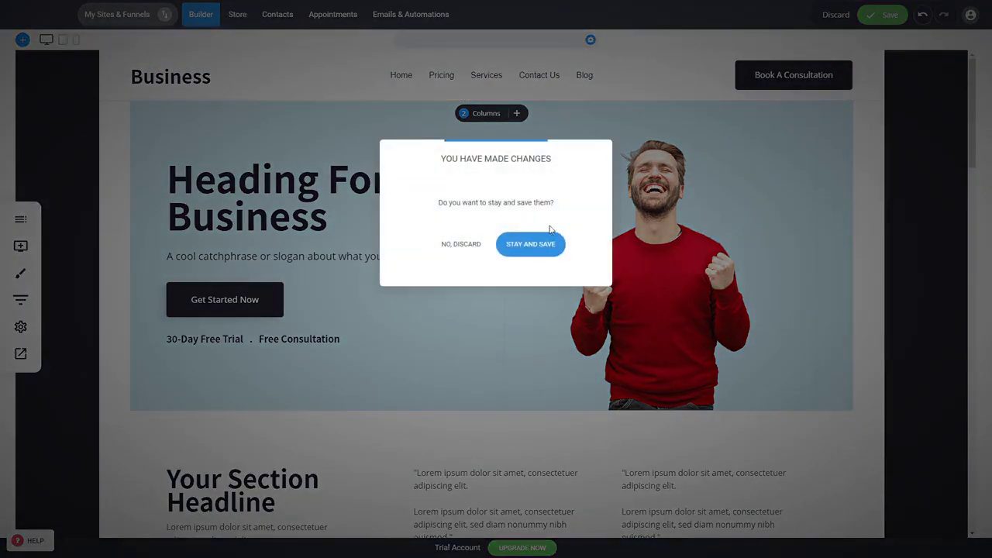
click(471, 246)
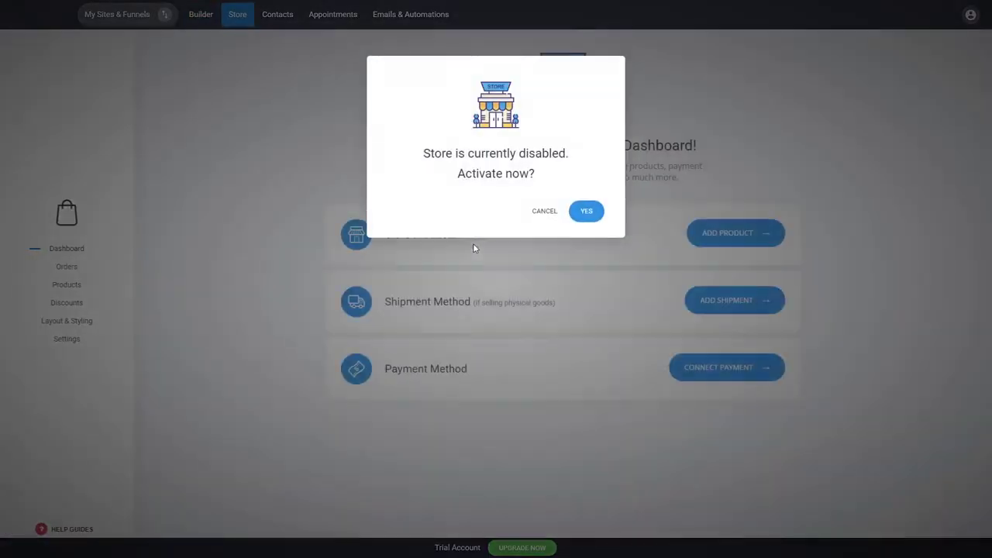
click(579, 217)
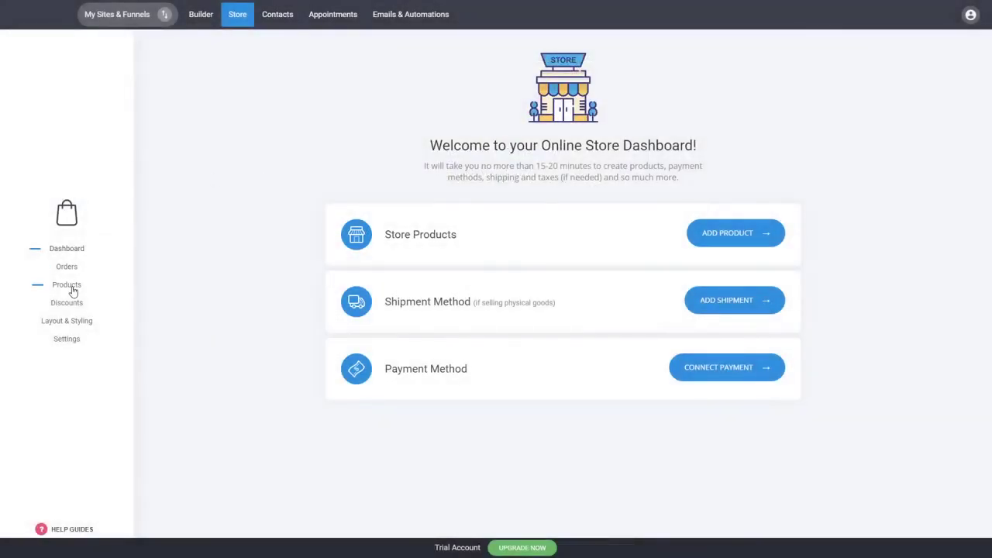
click(70, 287)
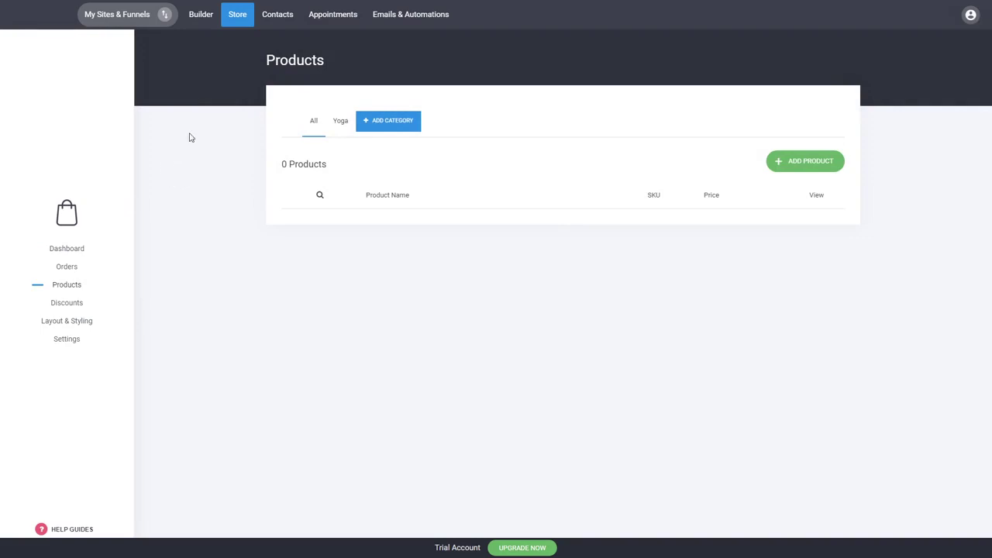
Look through the contacts list and the availability settings of the Test Event booking.
click(277, 15)
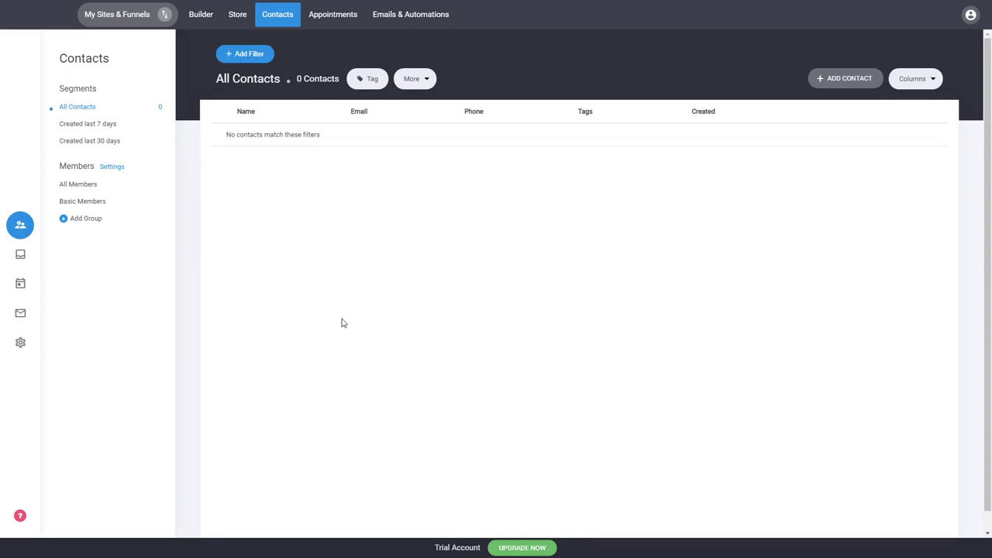
click(347, 23)
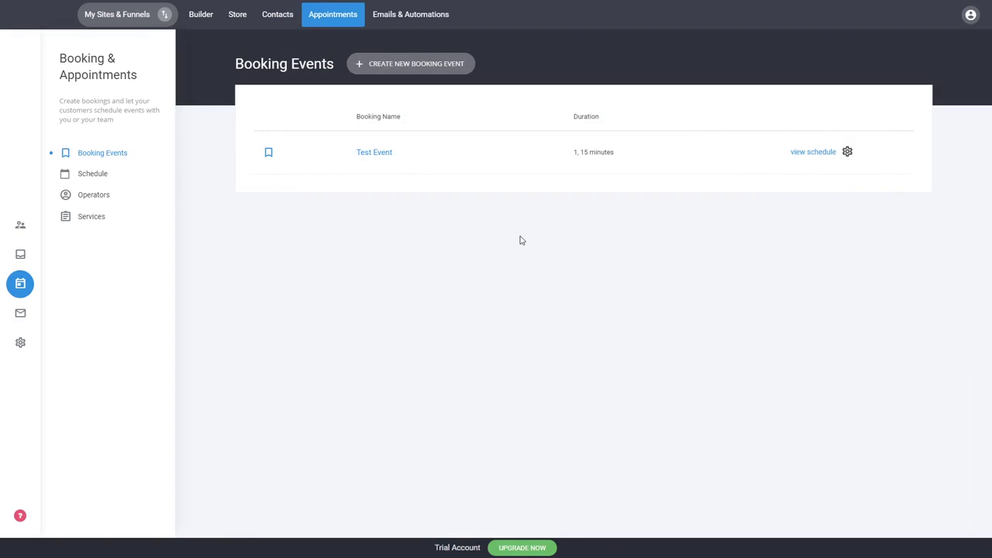
click(387, 155)
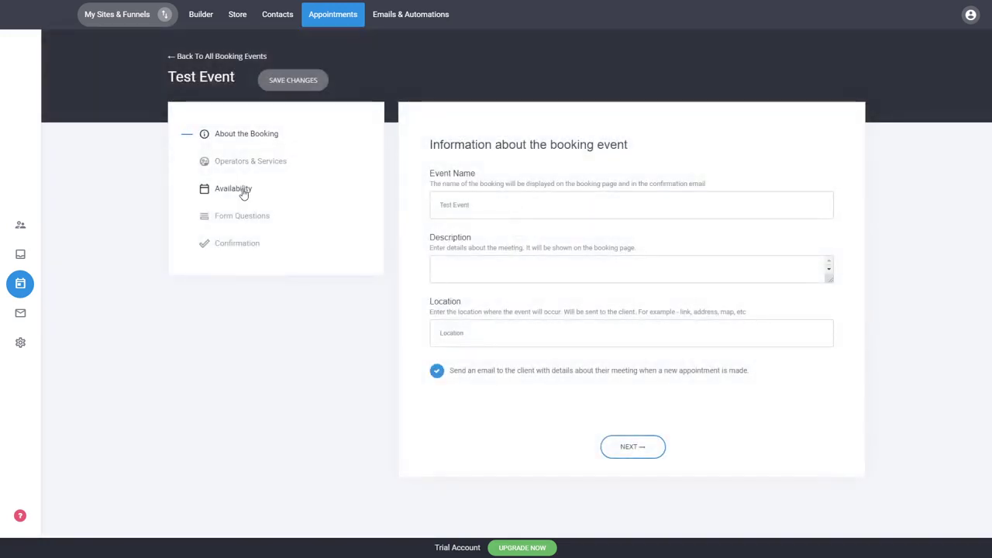
click(244, 191)
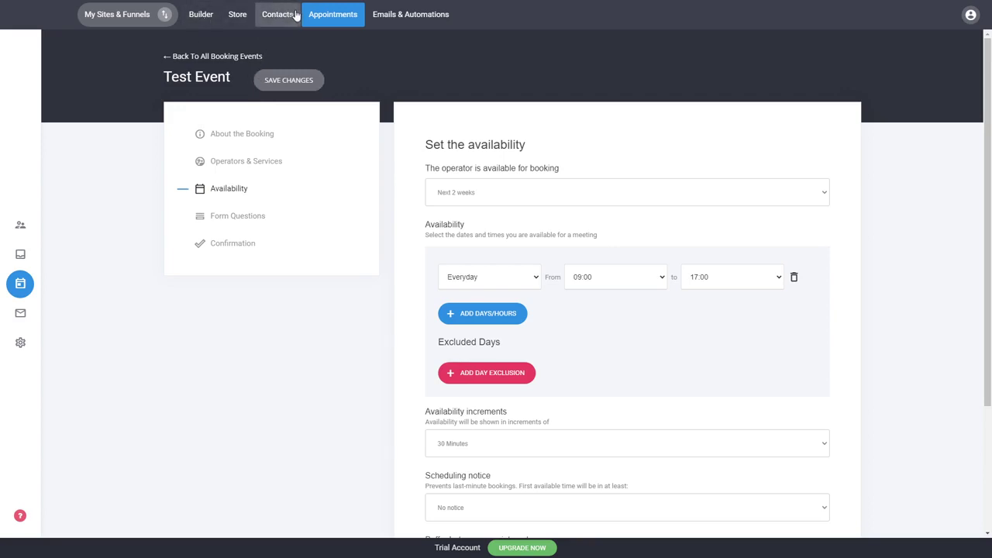
View the email marketing and automation dashboard and return to the website page builder.
click(412, 22)
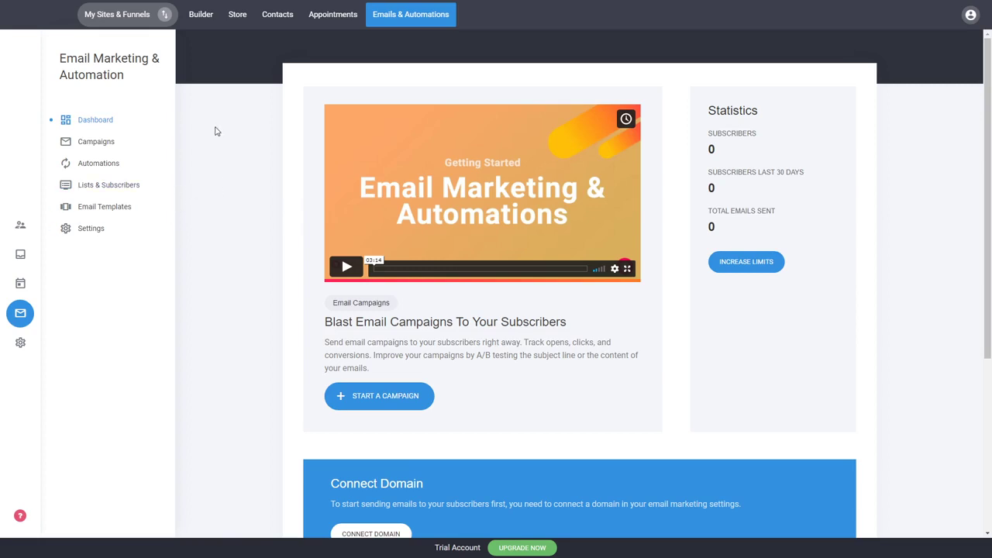
click(201, 14)
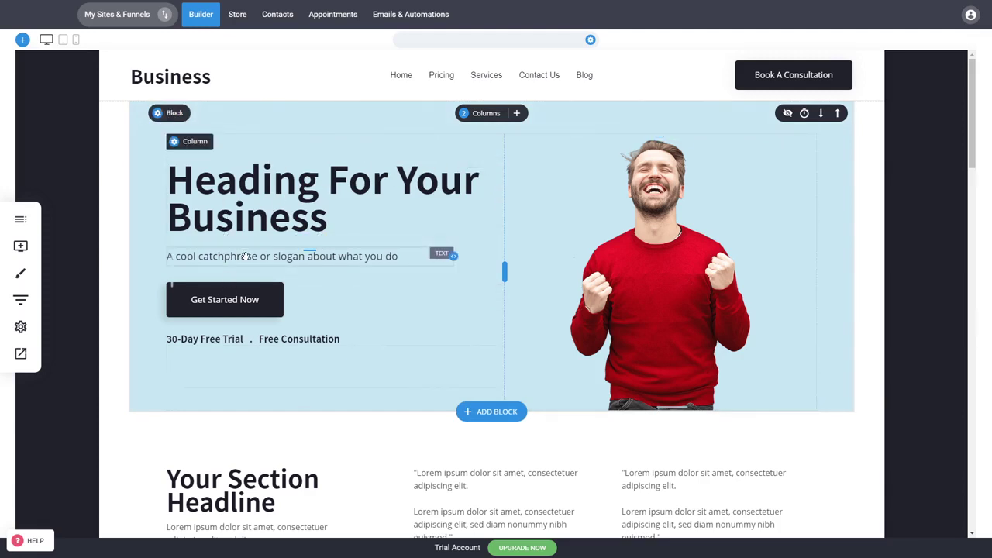
mouse_move(238, 303)
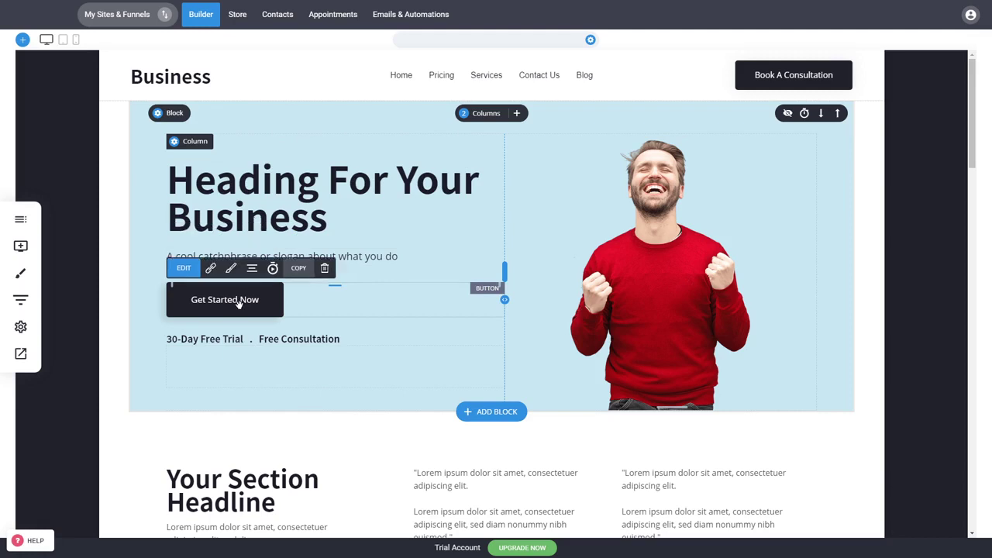
Try adding the text "das da" to the end of the main heading and delete it again.
triple_click(261, 205)
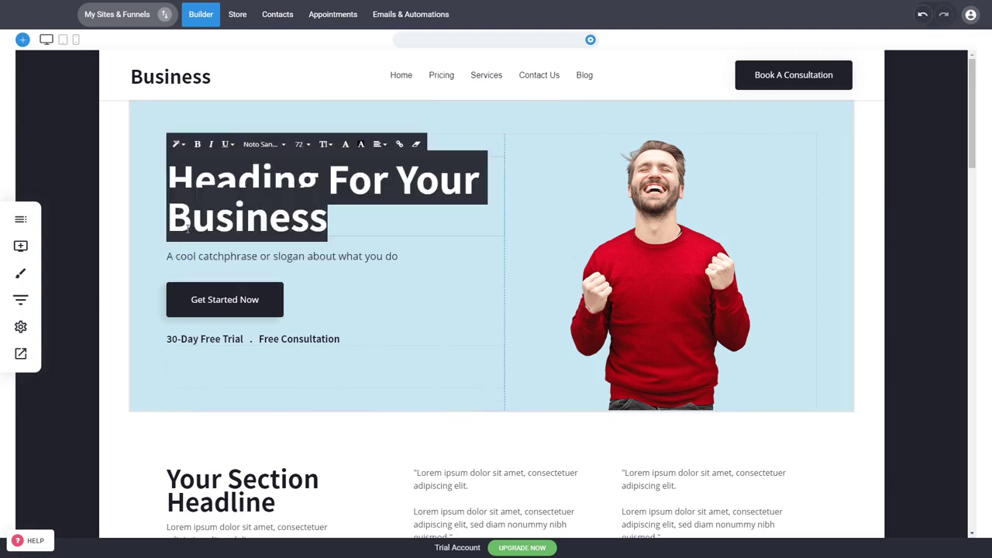
click(325, 224)
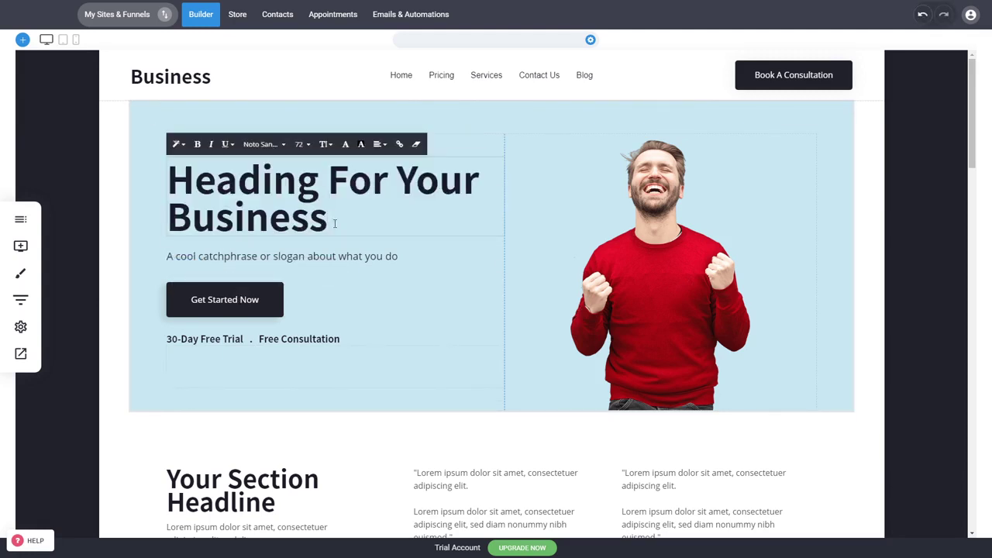
text(дасда)
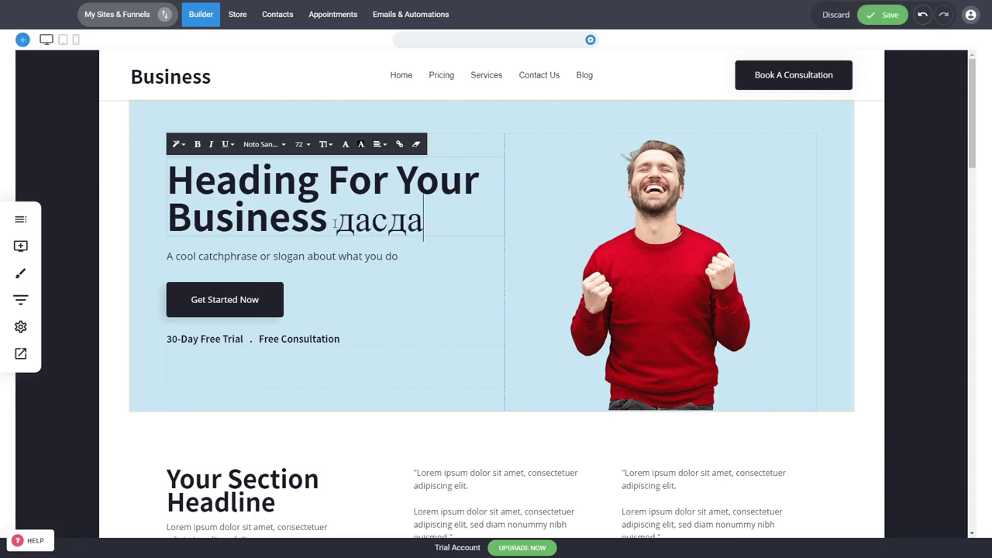
key(BackSpace)
key(BackSpace)
key(BackSpace)
key(BackSpace)
key(BackSpace)
text(das da)
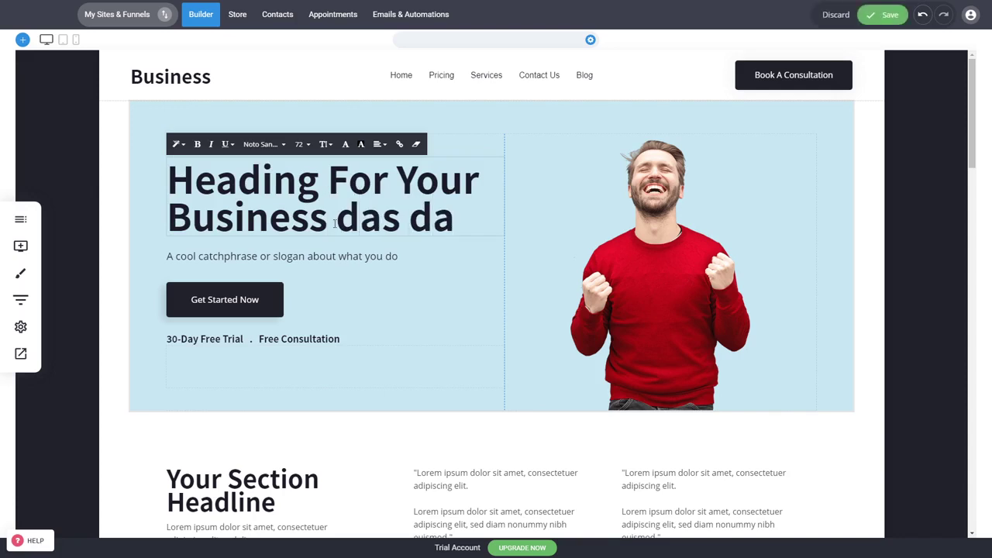
key(ctrl+shift+Left)
key(ctrl+shift+Left)
key(BackSpace)
key(BackSpace)
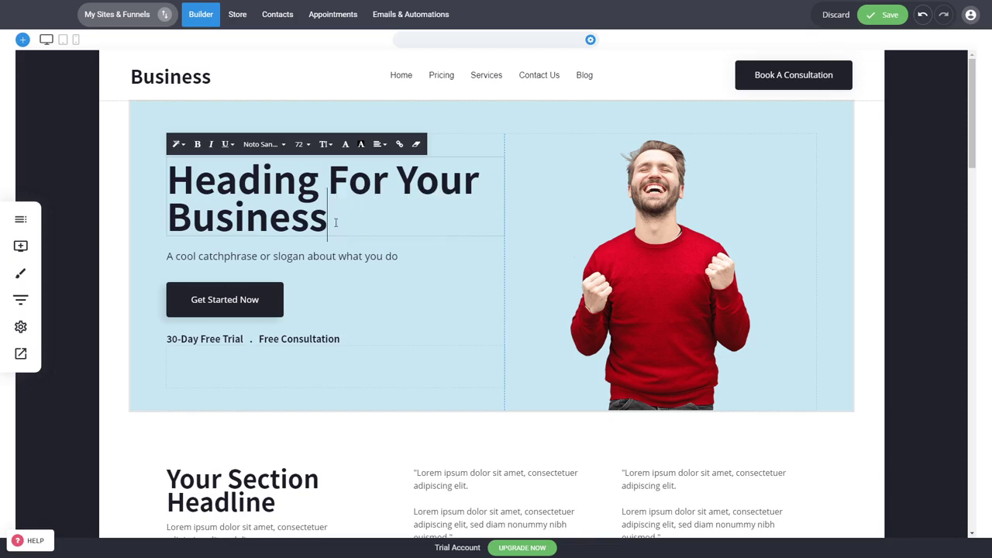
Try font size 28 on the main heading "Heading For Your Business" and set it to 66.
triple_click(298, 207)
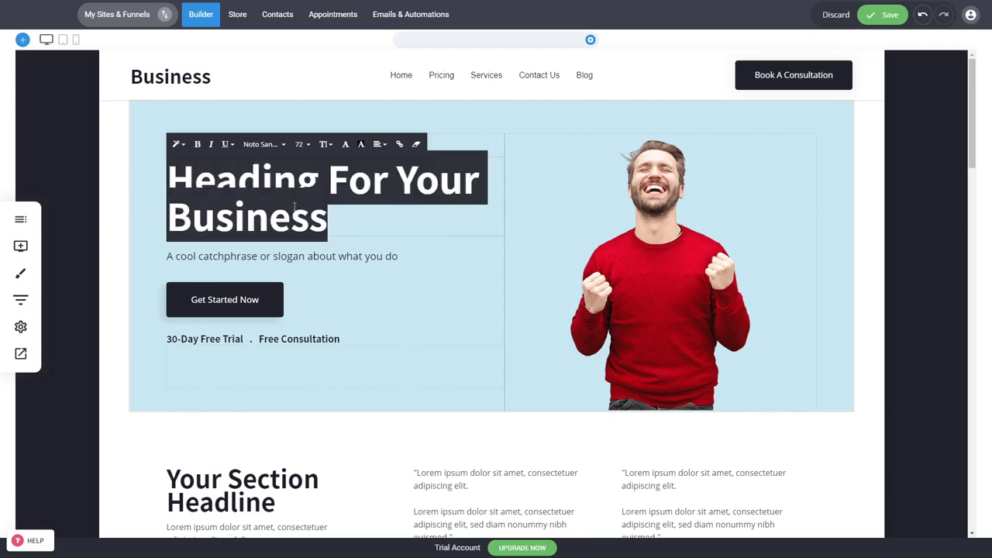
click(299, 147)
click(345, 219)
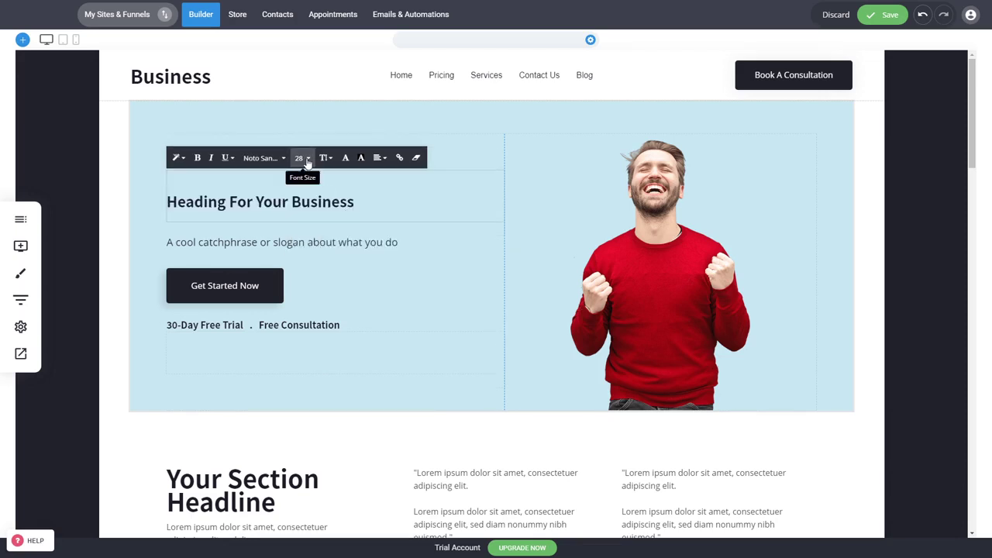
click(304, 159)
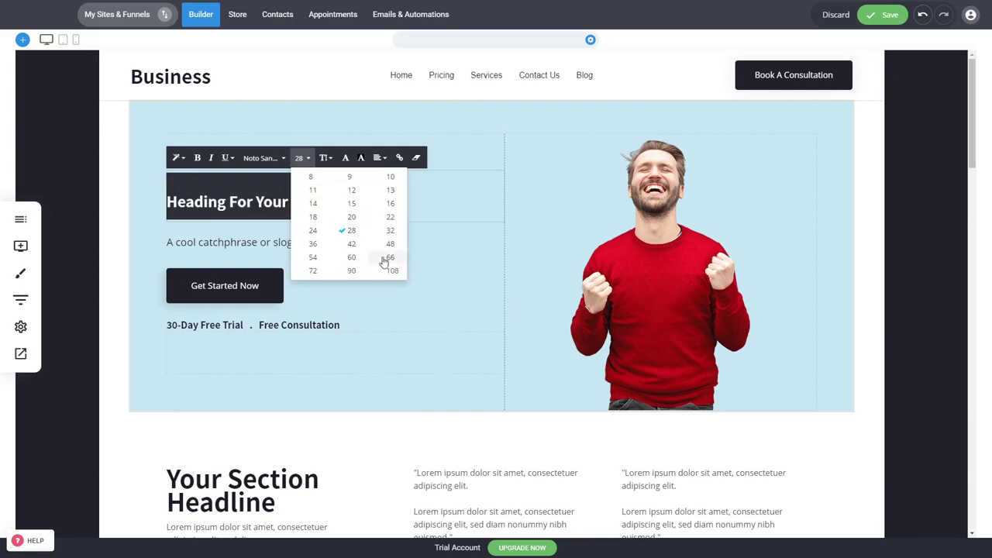
click(387, 257)
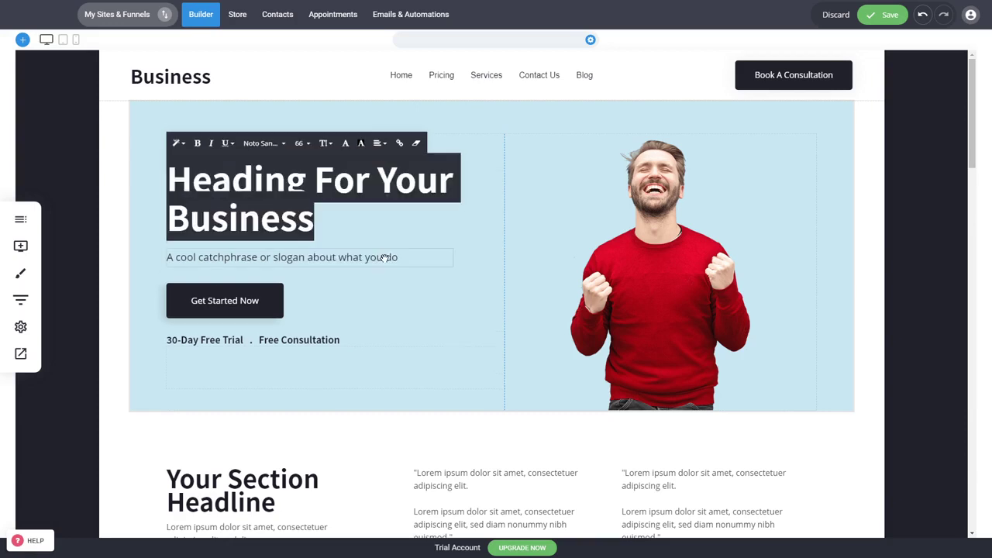
click(897, 225)
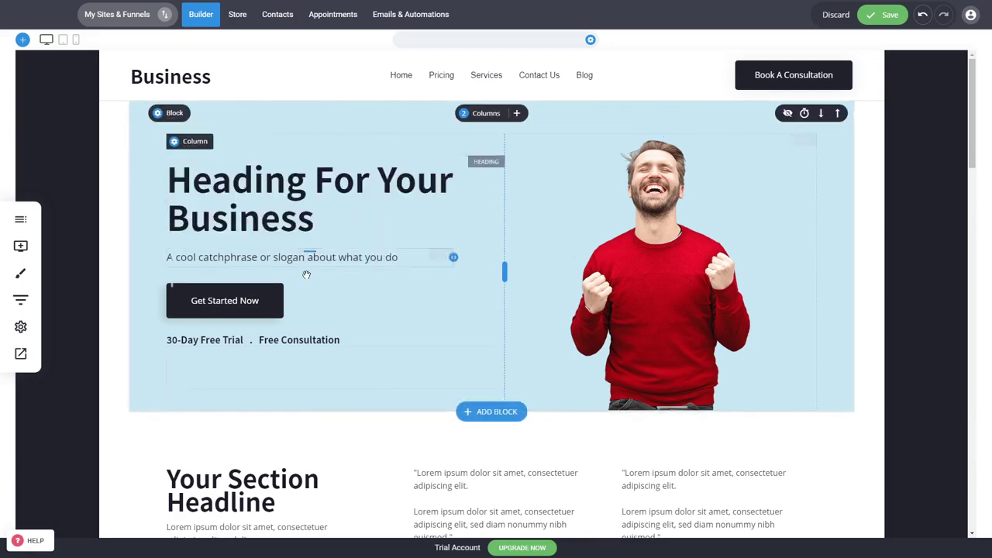
Look at the text and link settings of the "Get Started Now" button in the hero block.
click(269, 308)
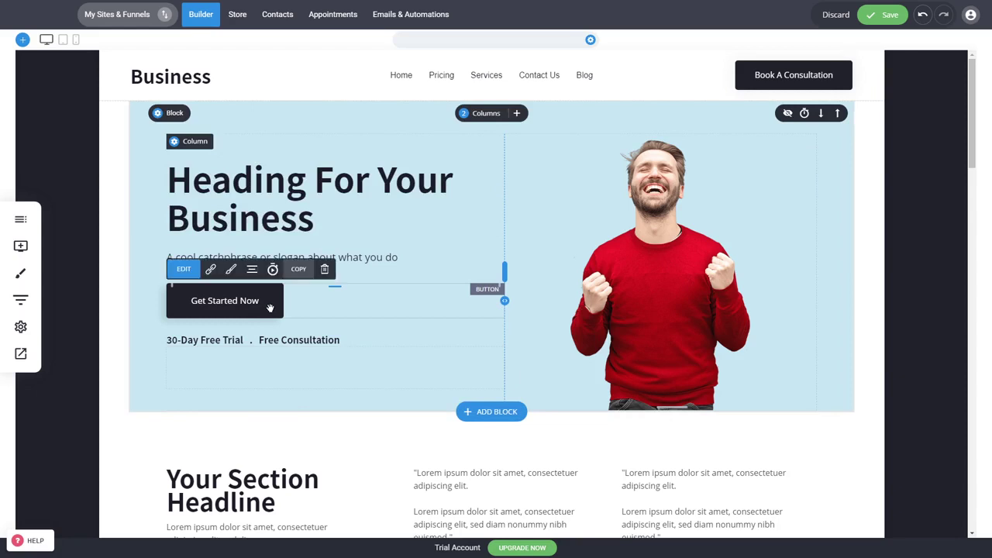
click(183, 269)
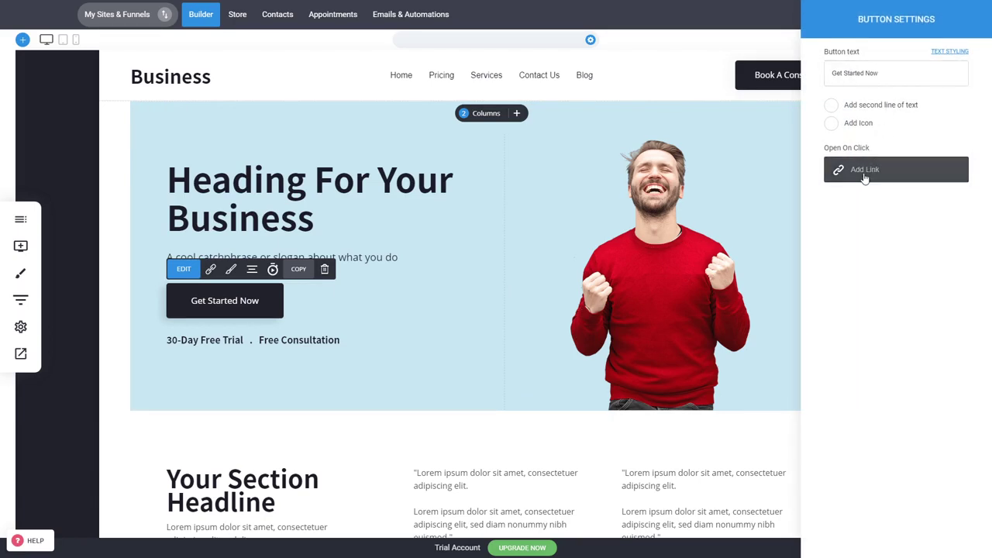
click(218, 296)
Try the blue colour 2C2CB1 as the button colour of the "Get Started Now" button.
click(219, 297)
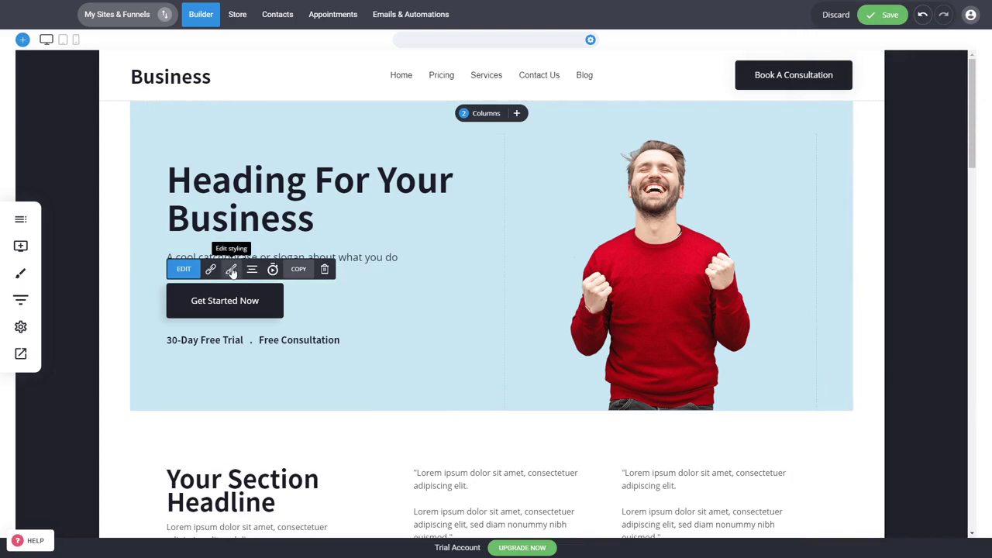
click(231, 269)
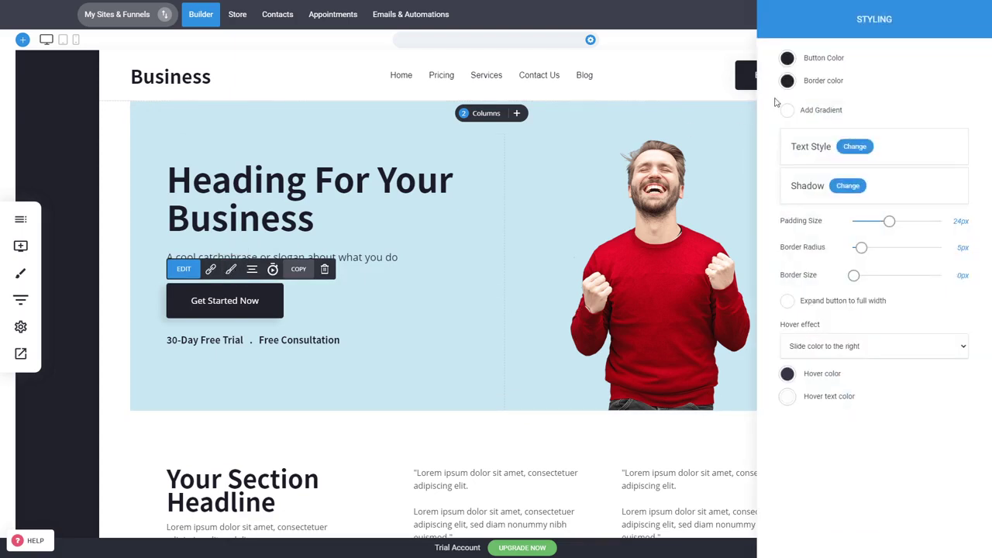
click(786, 58)
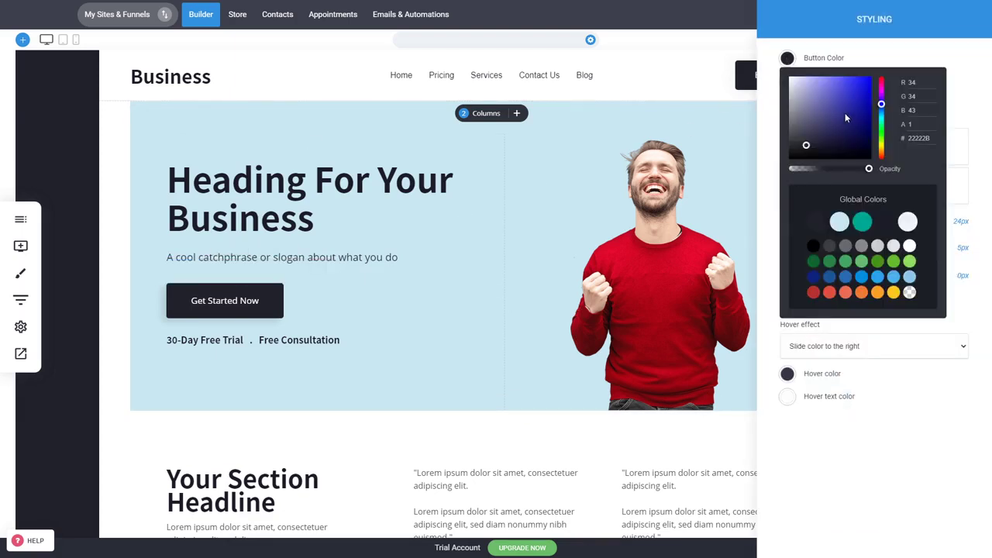
drag(833, 118, 850, 101)
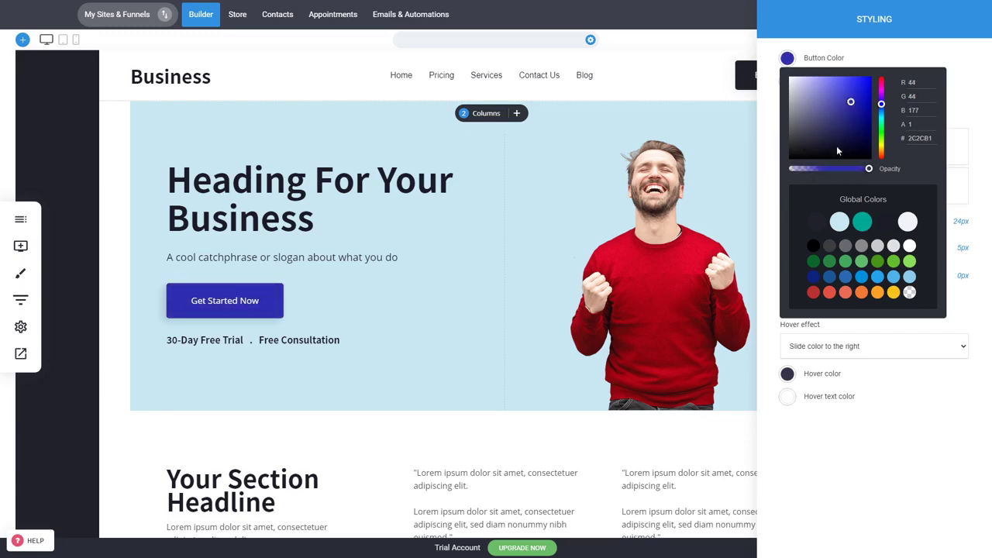
click(772, 219)
Try a padding size of 30 px and a border radius of 44 px on the button, and discard all unsaved changes.
drag(889, 222, 898, 222)
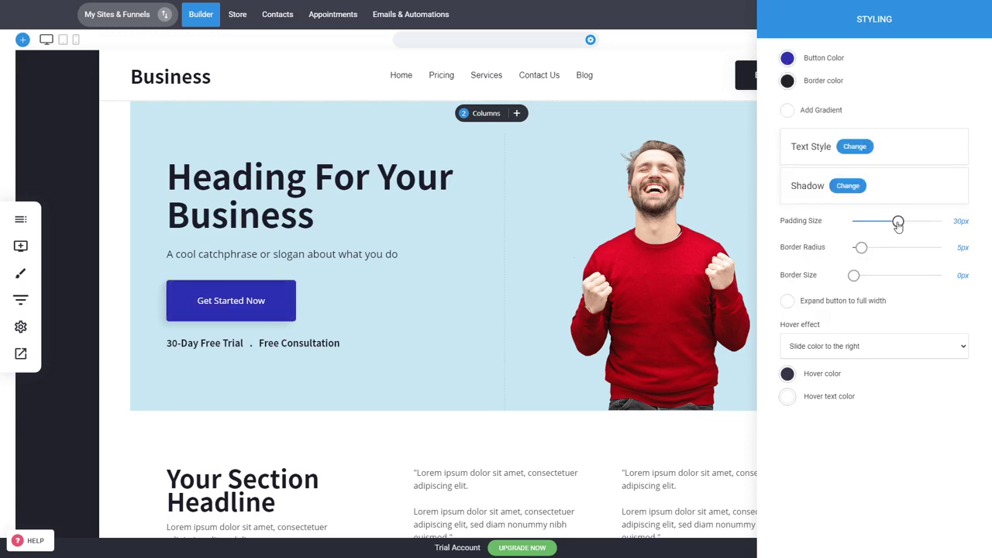
drag(864, 255, 918, 256)
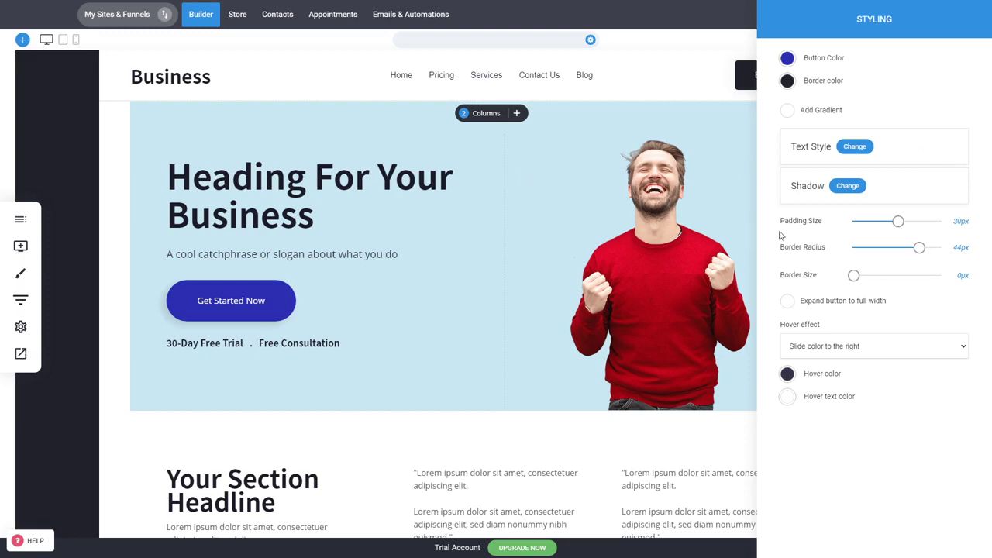
click(544, 250)
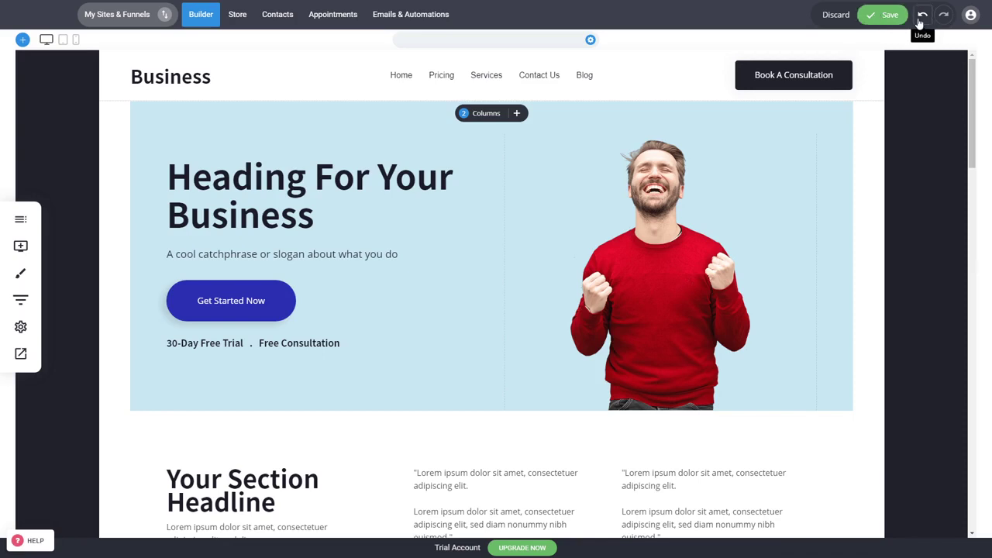
click(835, 15)
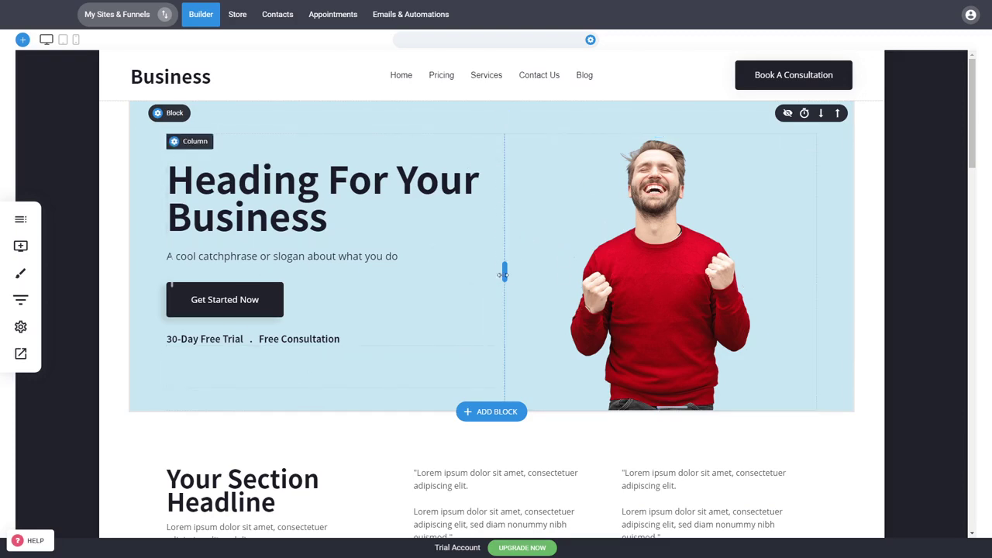
Widen the hero block's heading column slightly towards the photo.
mouse_move(503, 274)
mouse_down()
mouse_move(529, 263)
mouse_move(576, 277)
mouse_move(530, 261)
mouse_move(497, 273)
mouse_move(508, 271)
mouse_up()
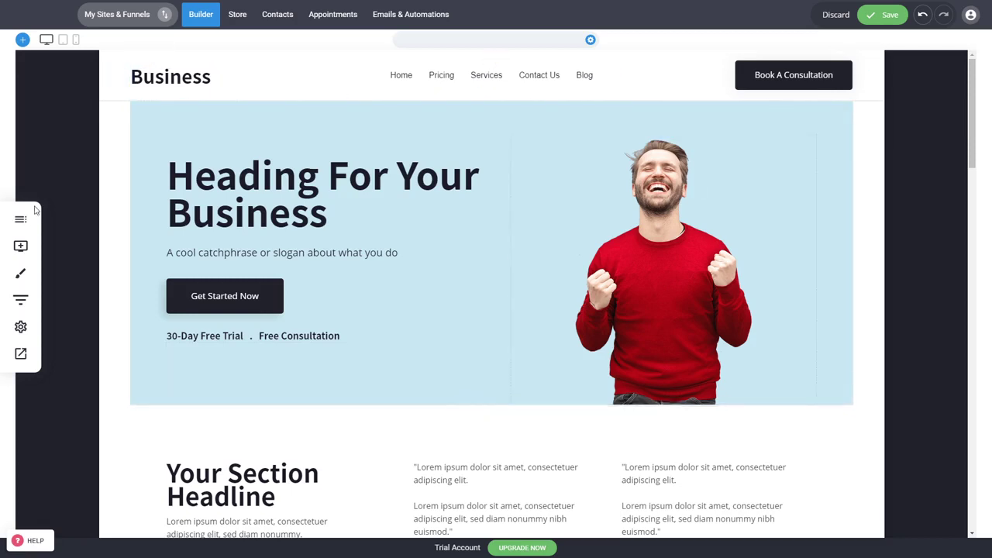
Try adding a button widget in the "Your Section Headline" column and undo the addition.
click(21, 245)
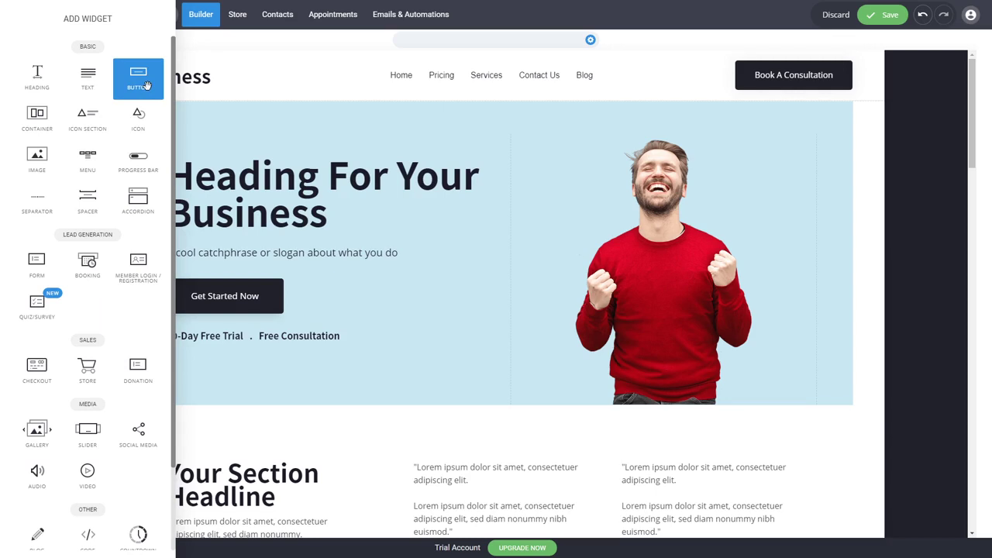
drag(146, 85, 256, 504)
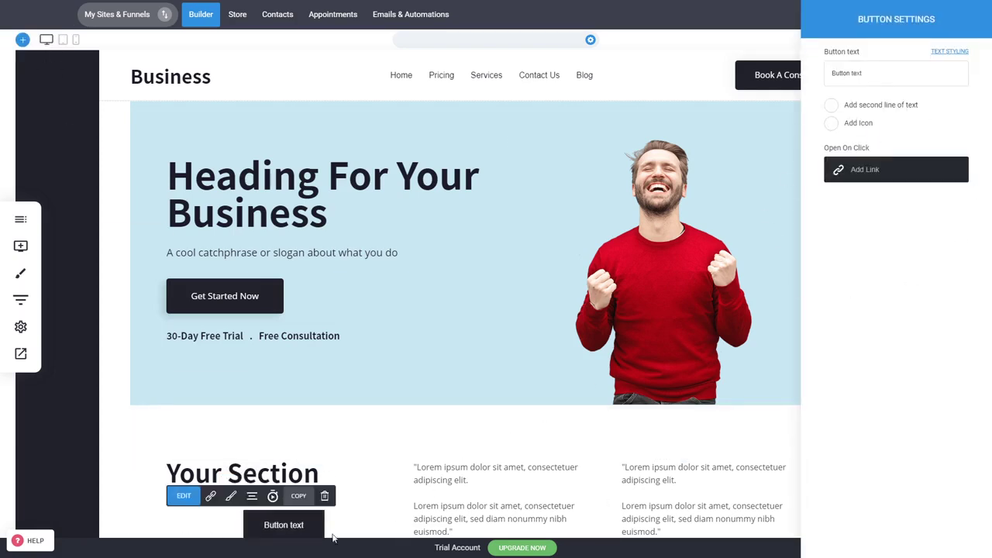
click(388, 491)
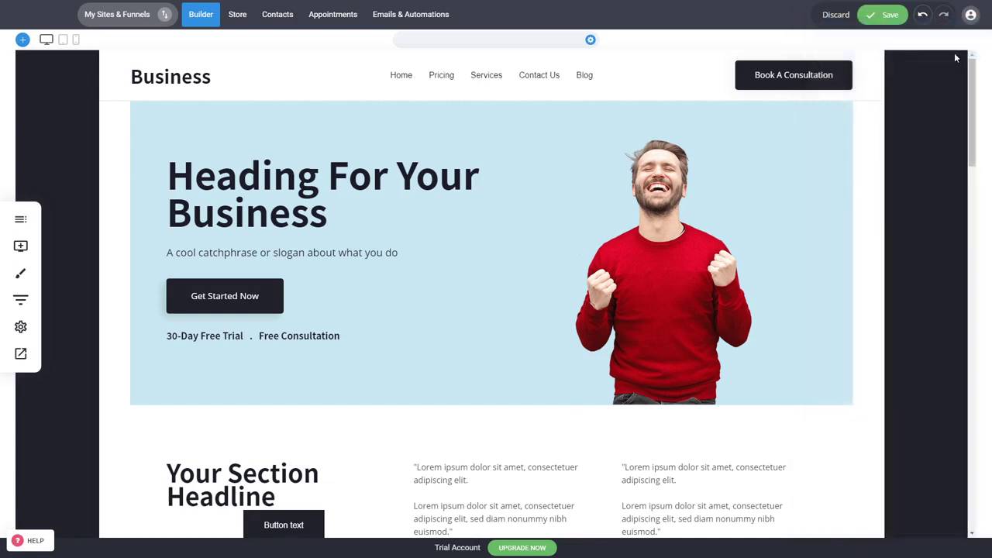
click(922, 15)
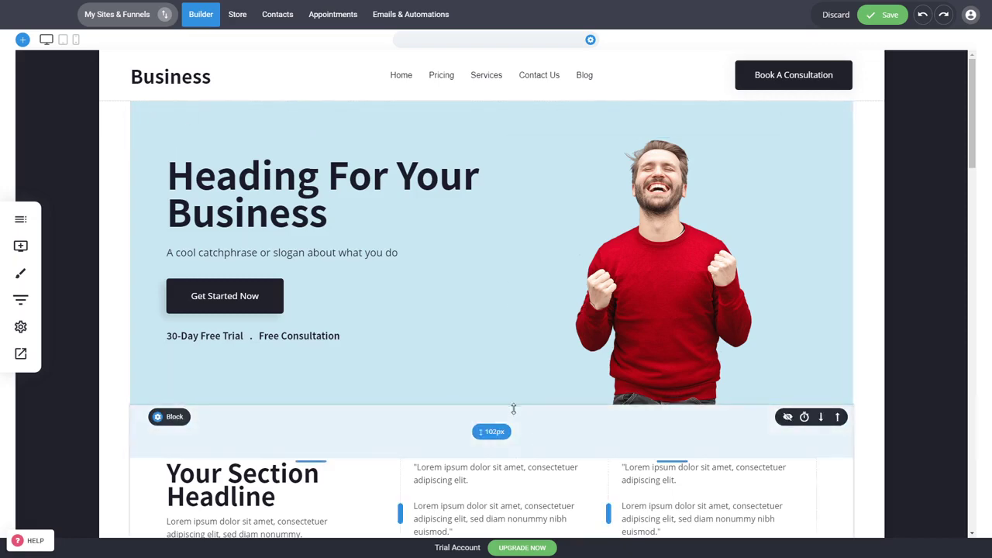
Insert the Hero block template with the "Thanks!" photo and logo row between the hero block and the "Your Section Headline" block.
click(504, 413)
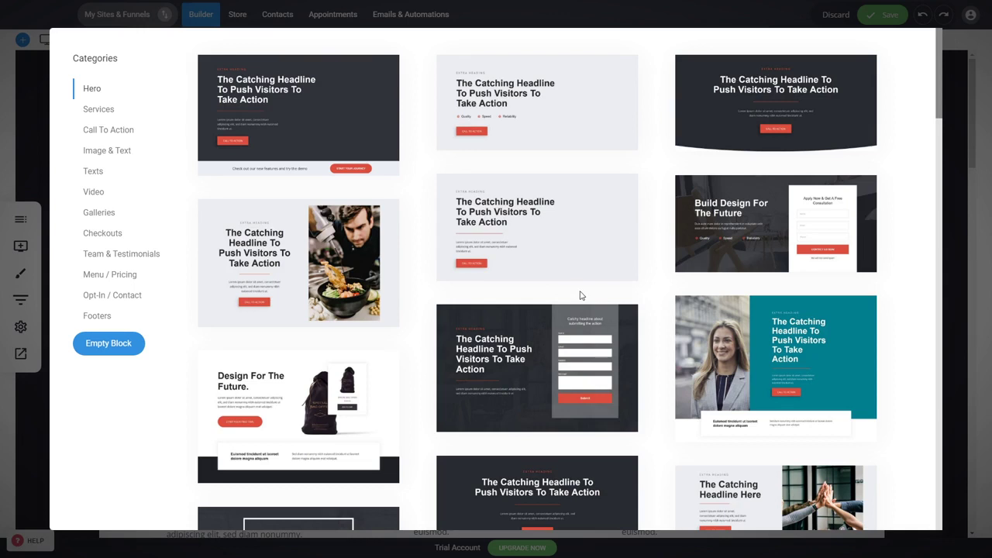
click(26, 398)
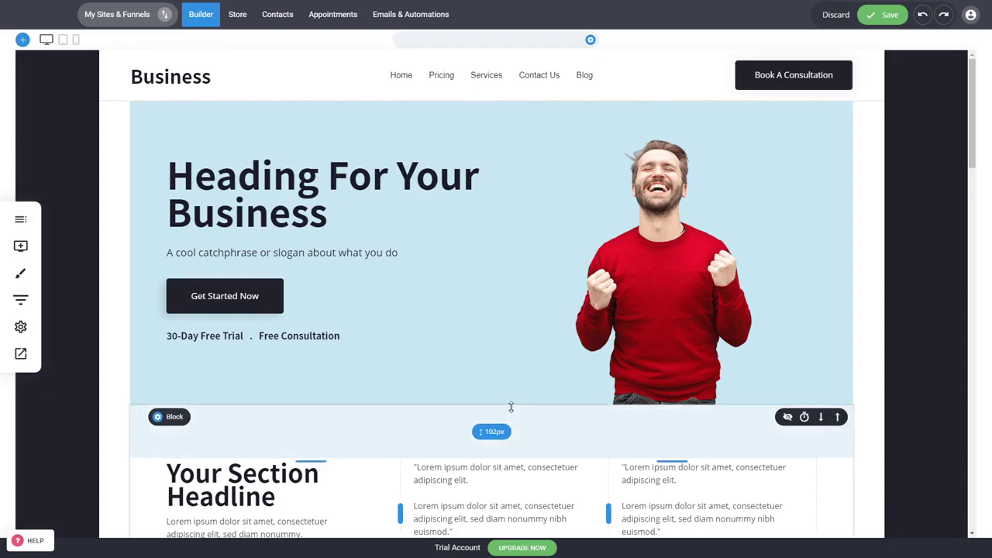
click(508, 408)
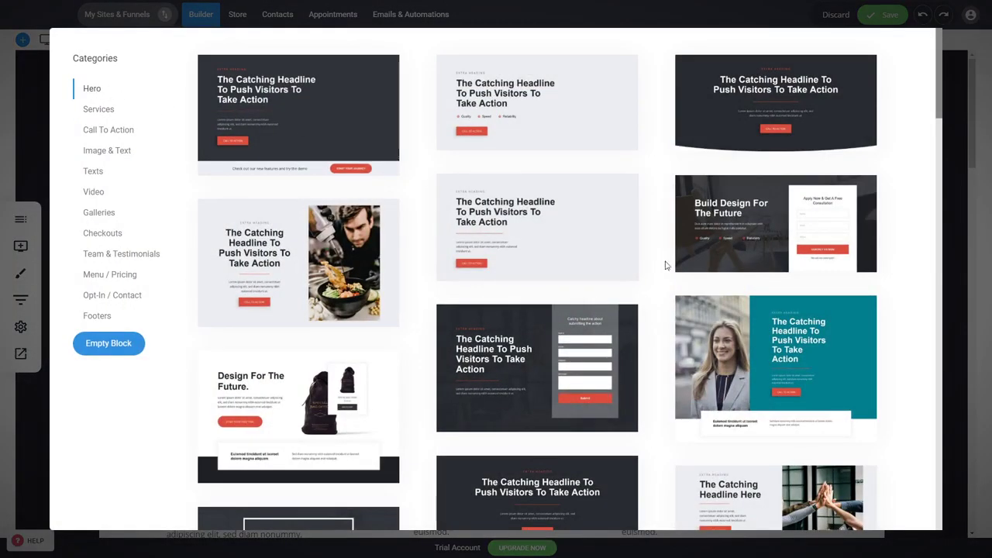
scroll(664, 261, down, 7)
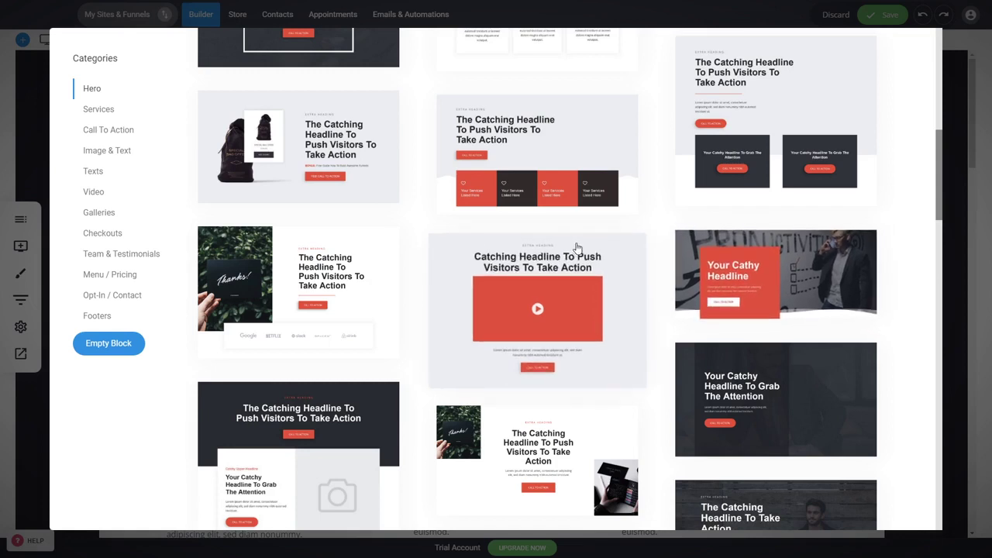
click(296, 285)
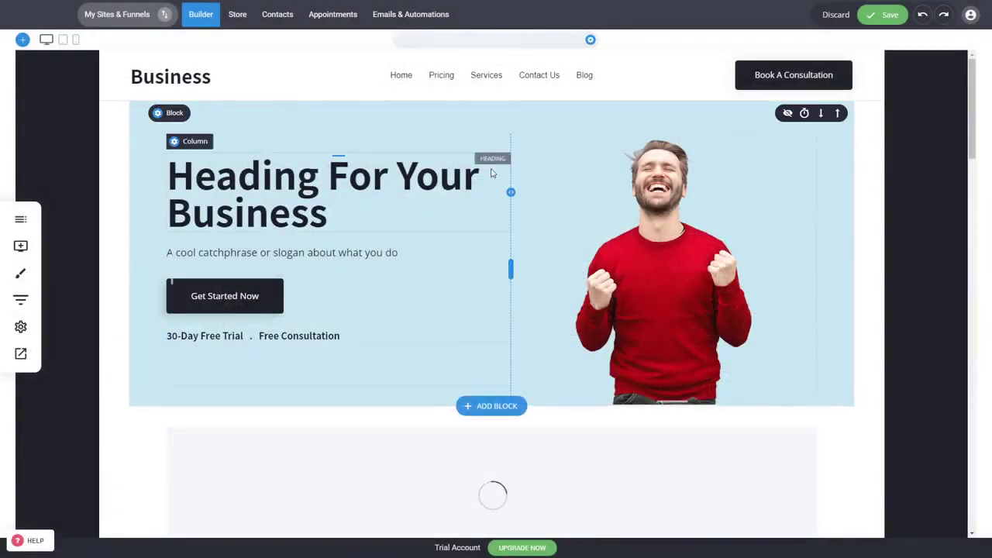
Widen the headline column of the new "Thanks!" block to 39%.
scroll(758, 364, down, 4)
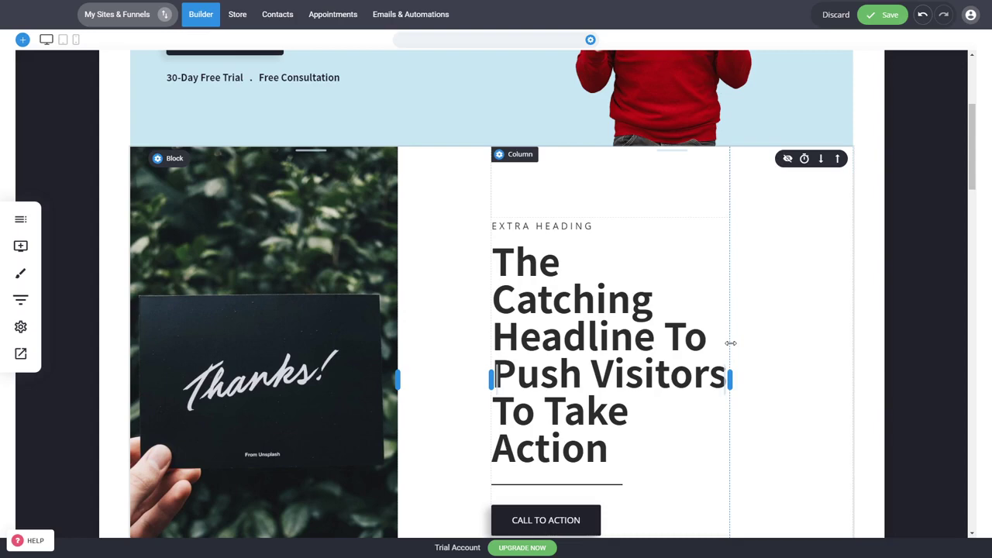
drag(731, 342, 773, 342)
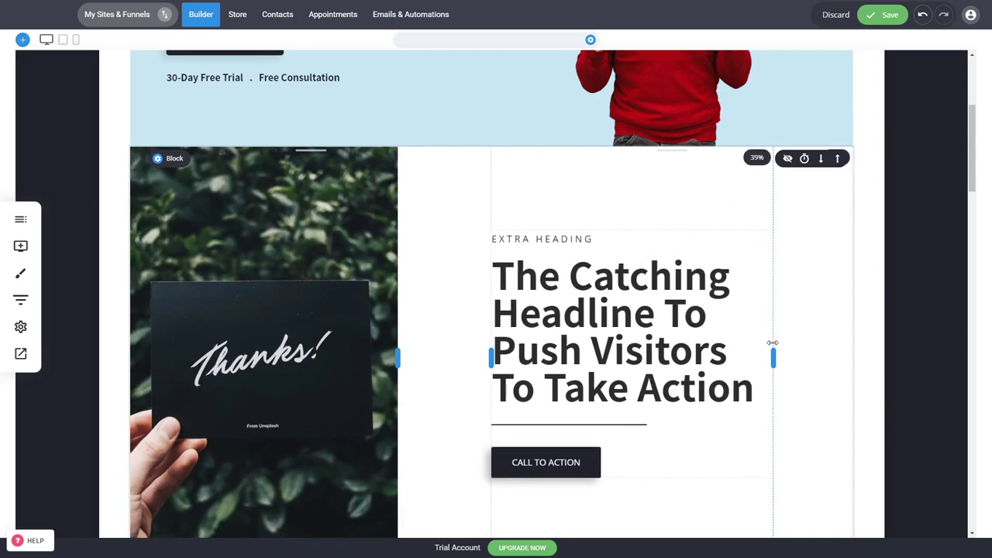
scroll(403, 295, up, 2)
scroll(299, 331, down, 2)
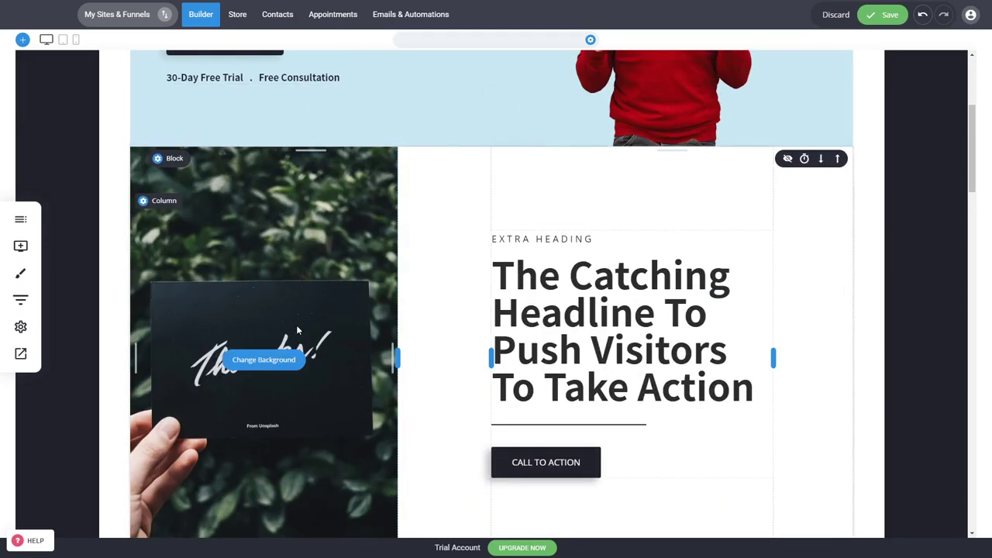
Look at the background image settings of the column with the "Thanks!" photo.
click(264, 362)
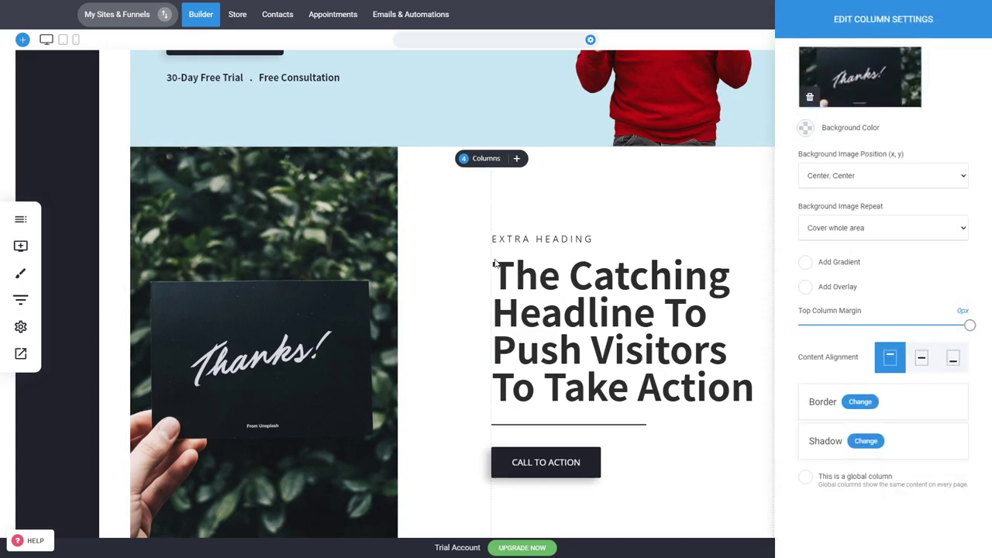
click(452, 279)
Delete the original hero block containing "Heading For Your Business" from the page.
scroll(465, 277, up, 5)
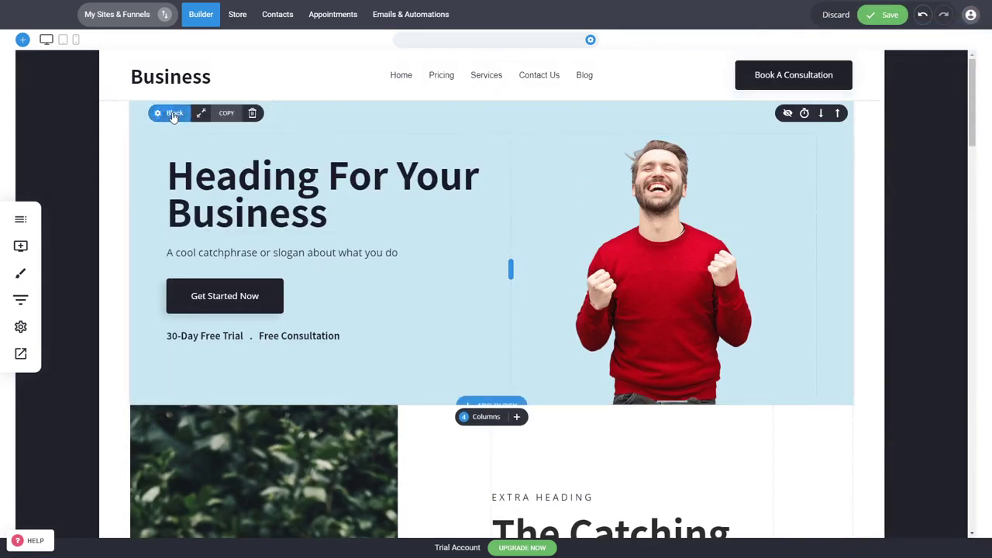
mouse_move(165, 122)
click(252, 113)
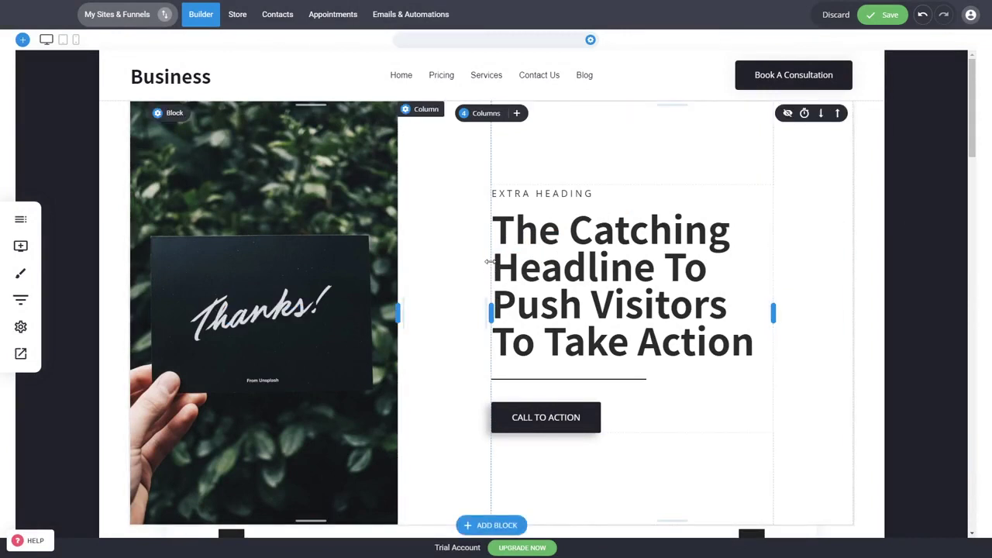
Look at the text and link settings of the "CALL TO ACTION" button in the new block.
double_click(635, 261)
click(806, 279)
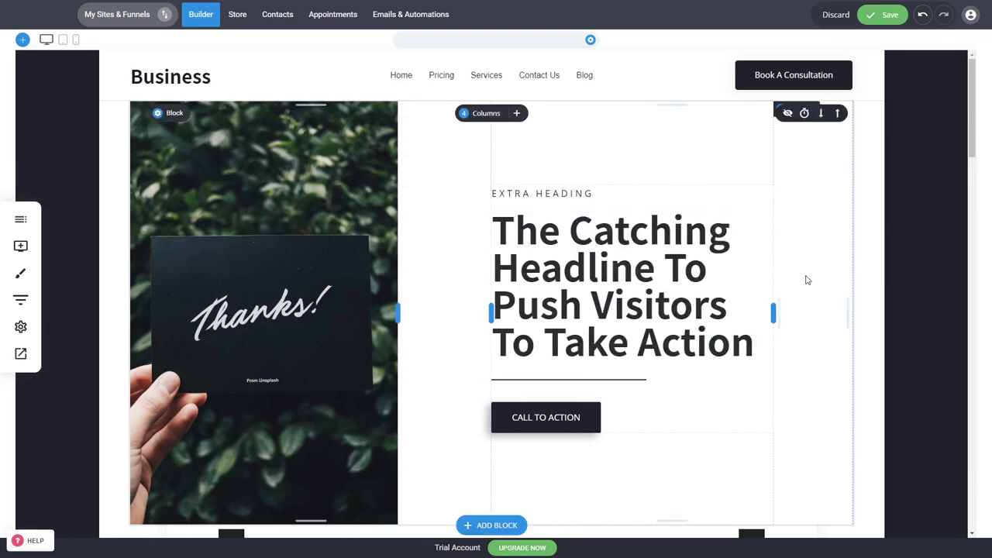
click(575, 415)
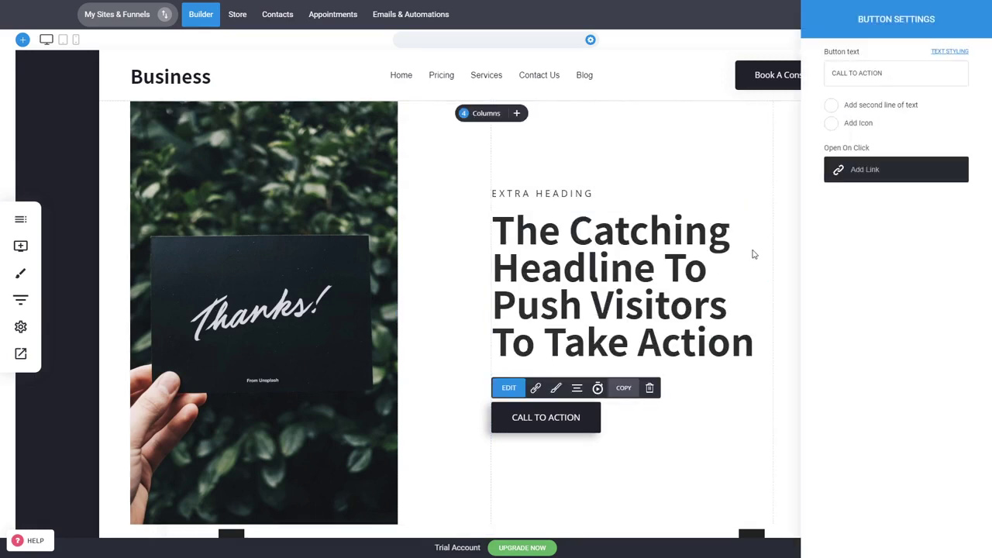
click(752, 254)
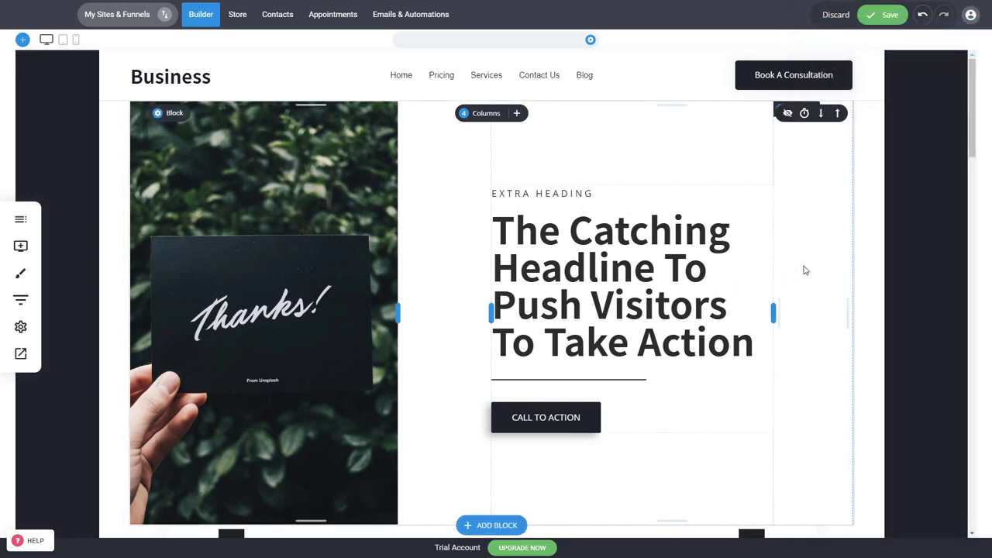
Widen the "Thanks!" photo column slightly and save the page changes.
mouse_move(398, 313)
mouse_down()
mouse_move(424, 318)
mouse_move(404, 313)
mouse_up()
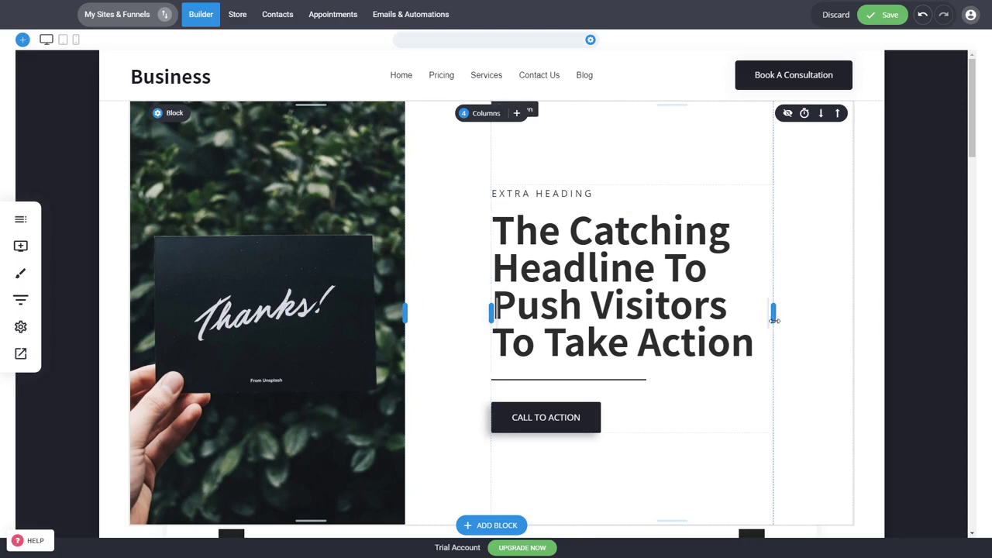
scroll(812, 330, down, 3)
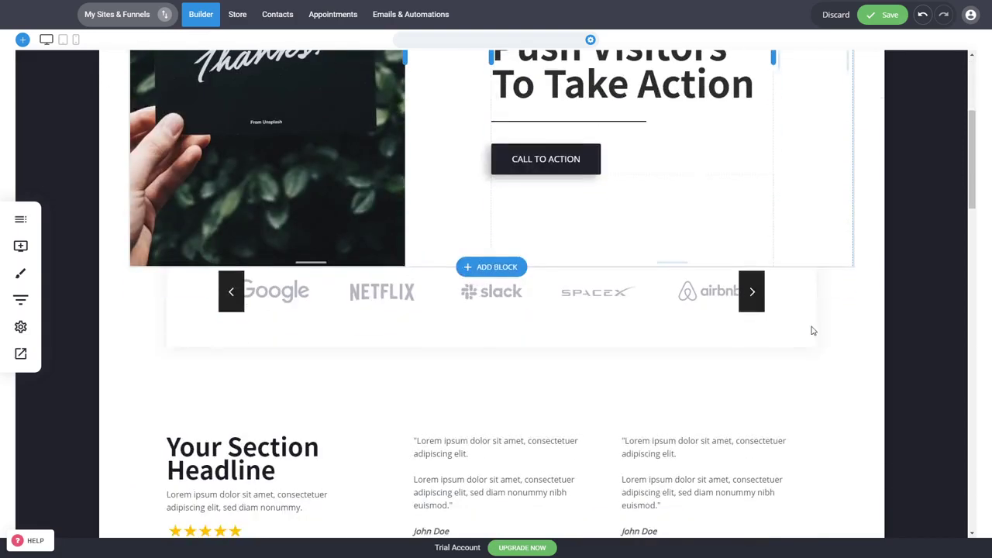
scroll(808, 326, down, 1)
scroll(606, 269, down, 2)
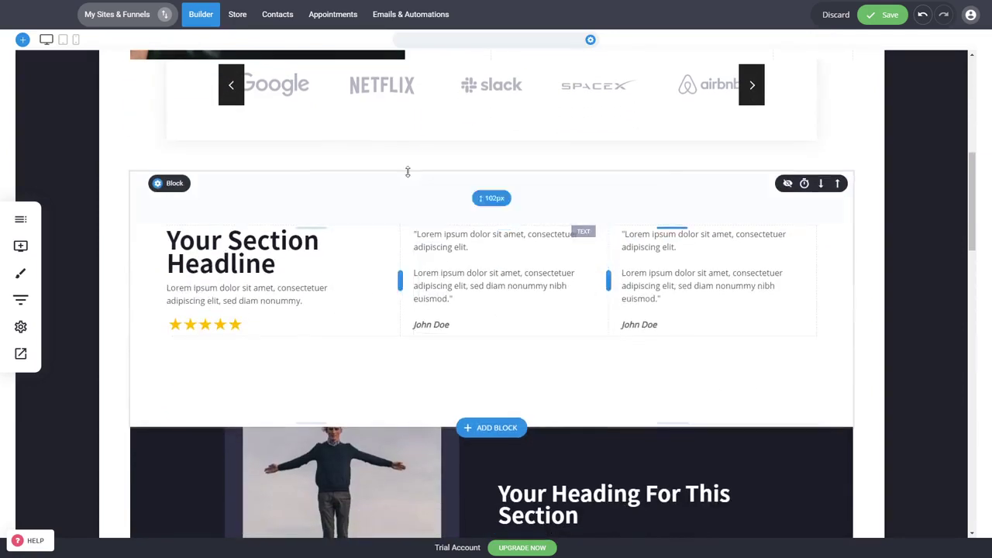
scroll(562, 339, down, 4)
scroll(620, 335, down, 3)
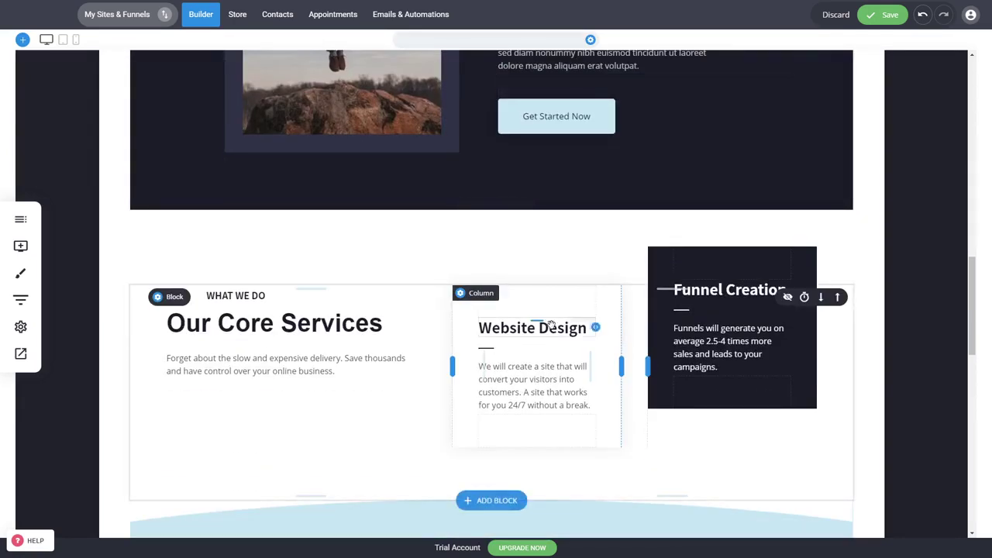
scroll(751, 378, up, 12)
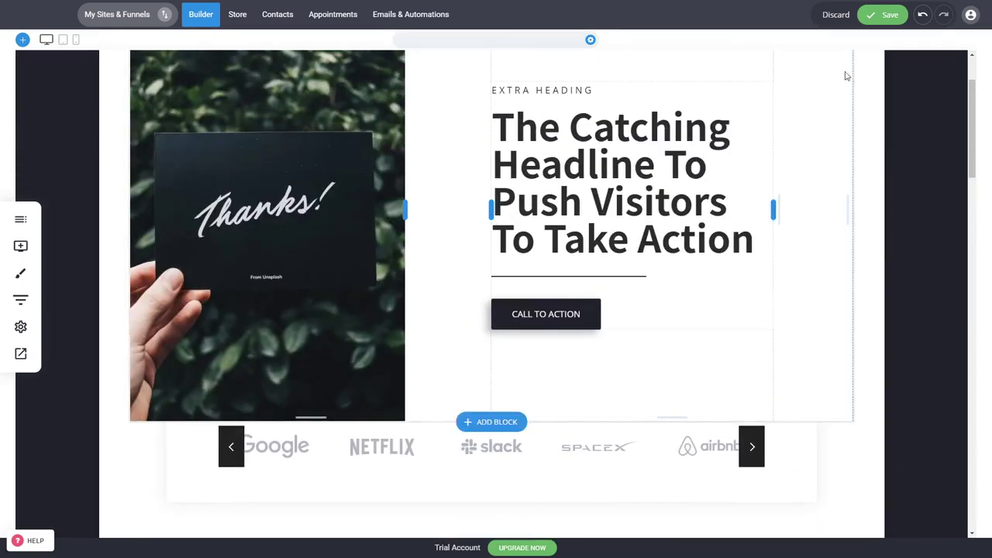
click(881, 14)
scroll(882, 342, up, 1)
scroll(882, 341, up, 2)
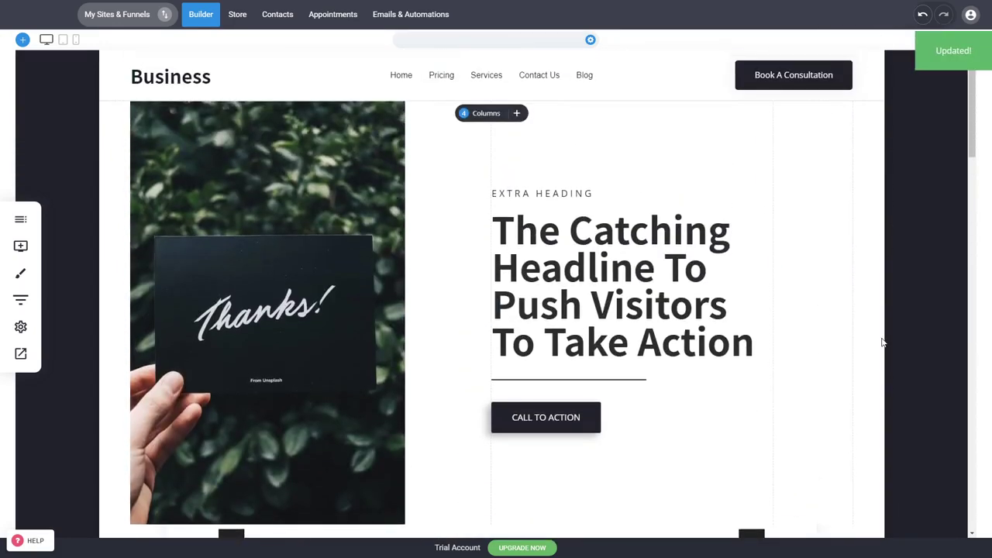
Preview the Home page in desktop view, look over its content, and return to the editor.
click(21, 357)
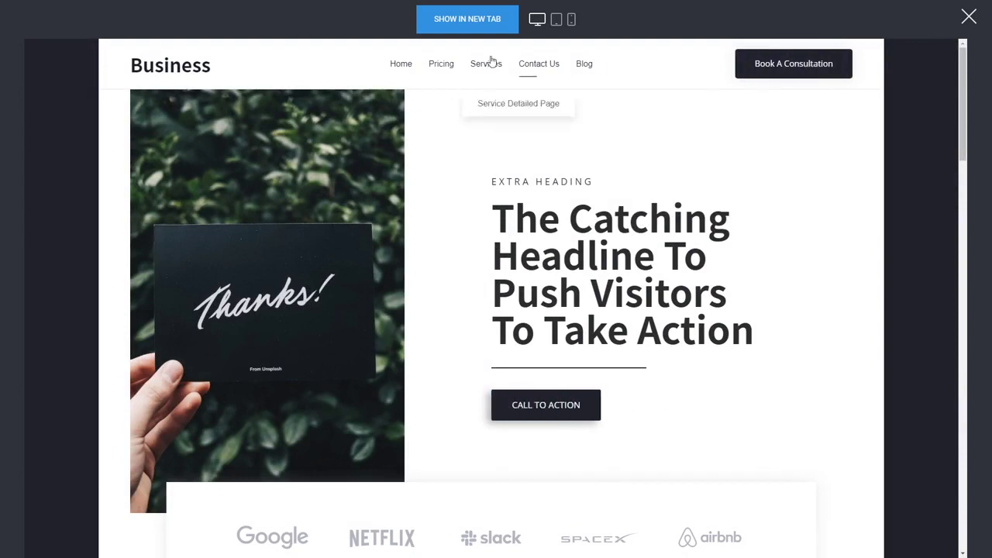
scroll(729, 392, down, 5)
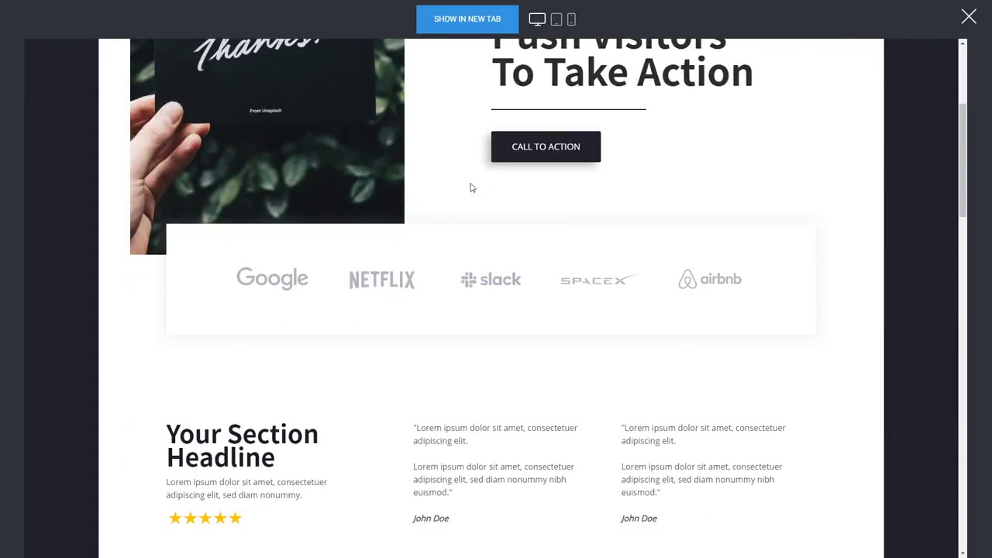
scroll(843, 402, up, 5)
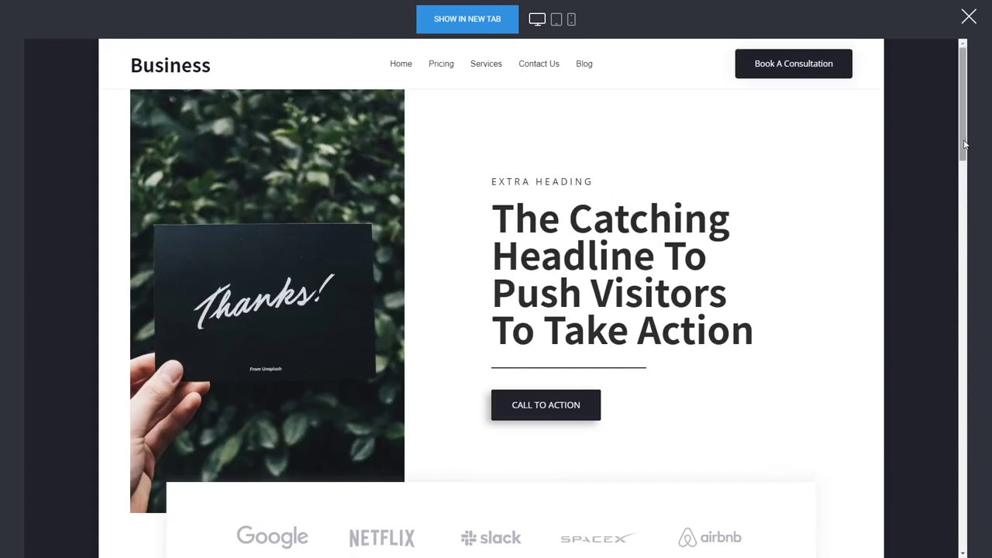
click(967, 16)
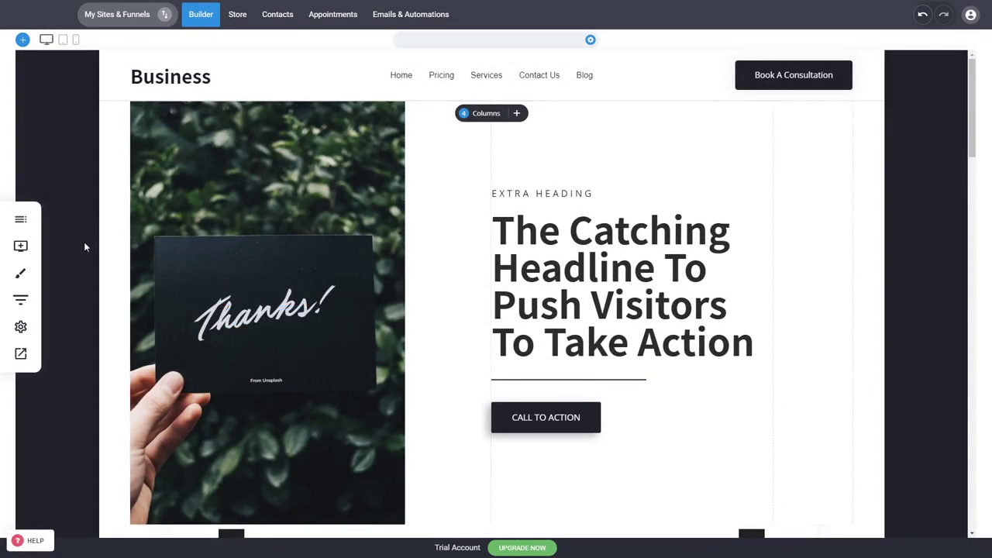
Look through the site's list of pages and view the Appointment page.
click(21, 223)
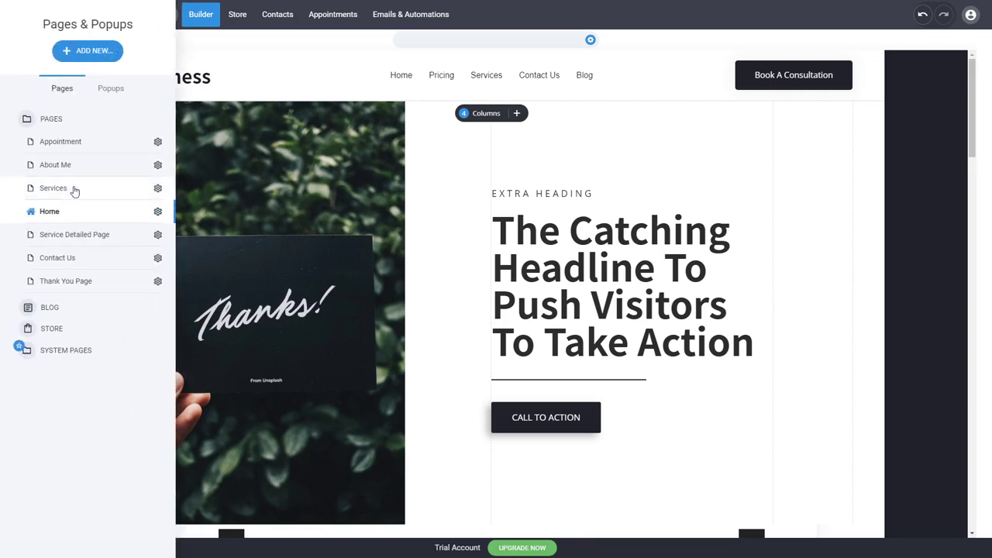
click(297, 192)
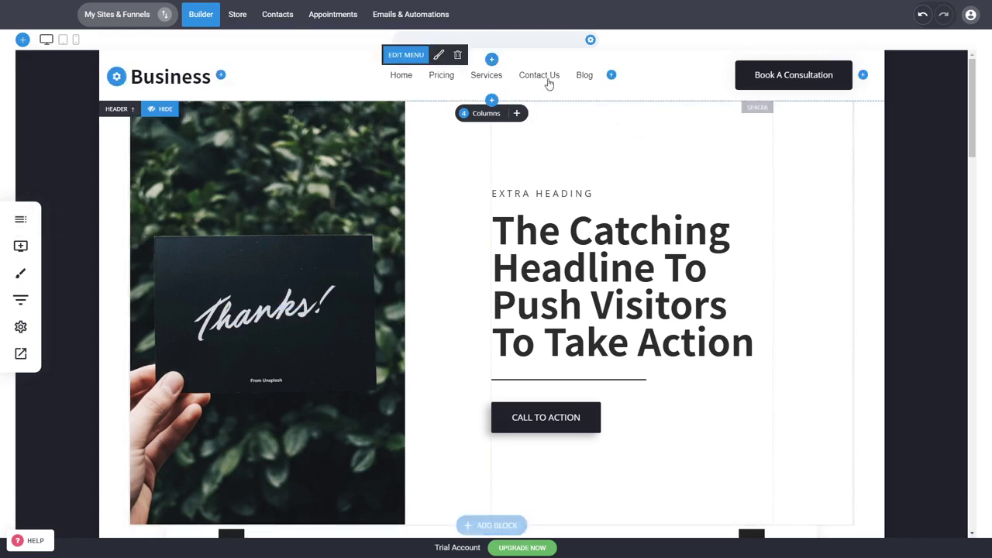
click(22, 221)
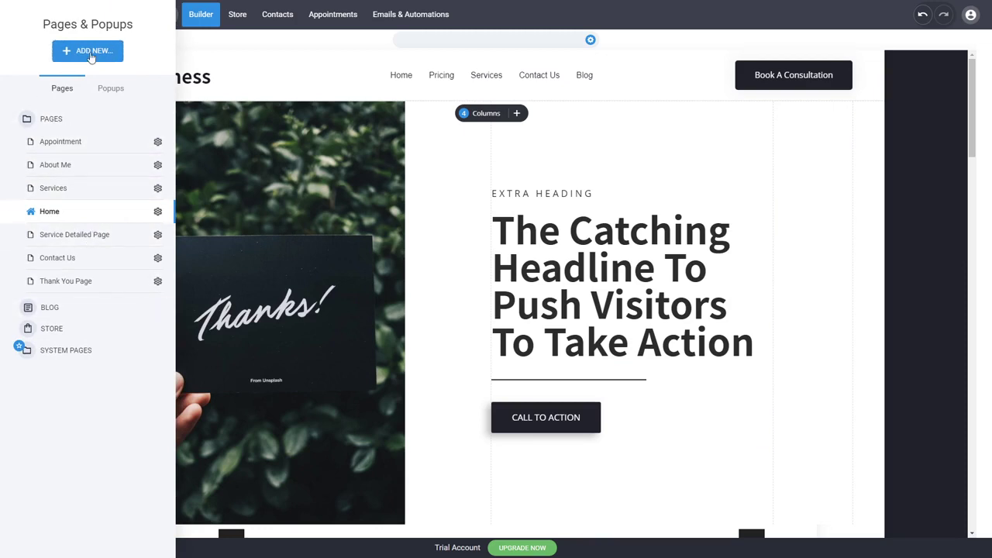
click(96, 153)
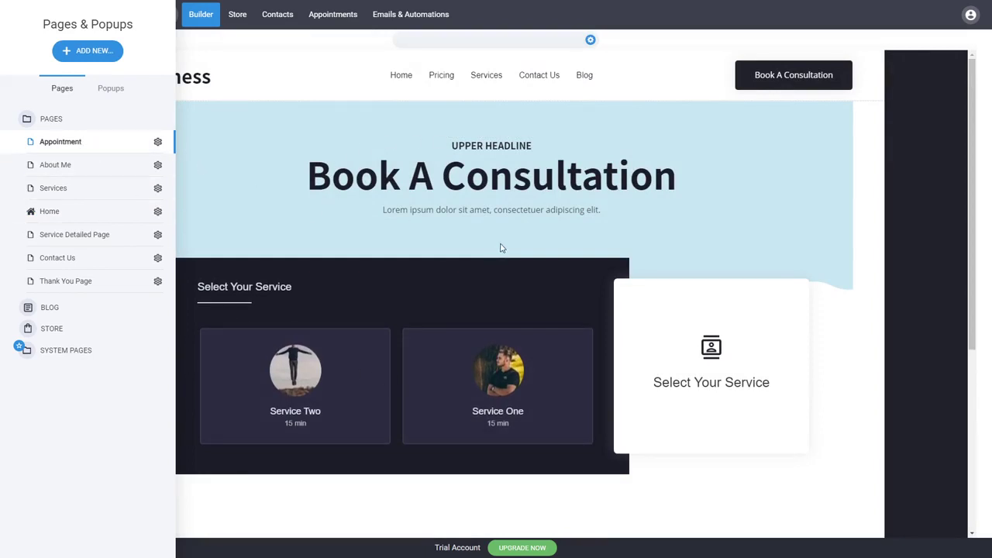
click(442, 261)
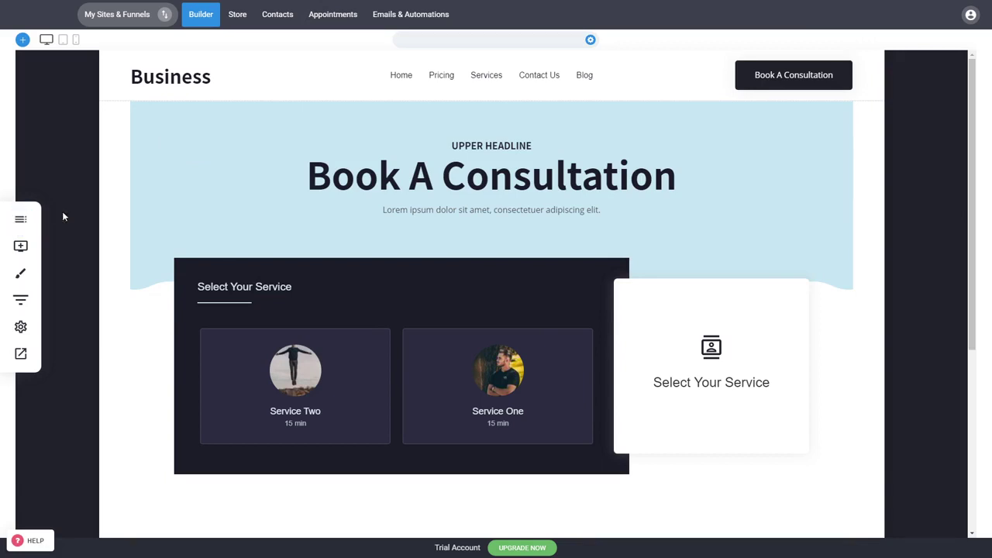
View the Services page and check the options available for managing it.
click(21, 219)
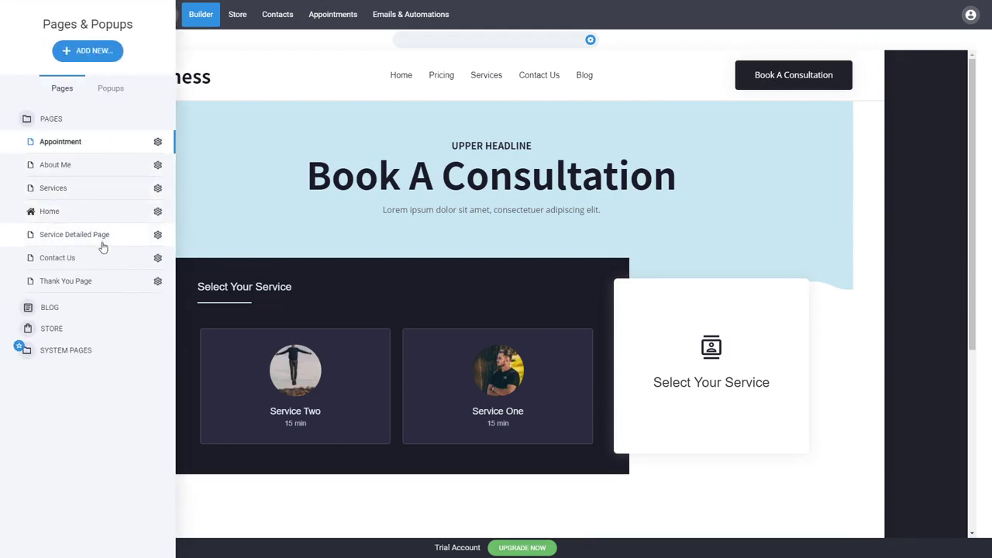
click(76, 187)
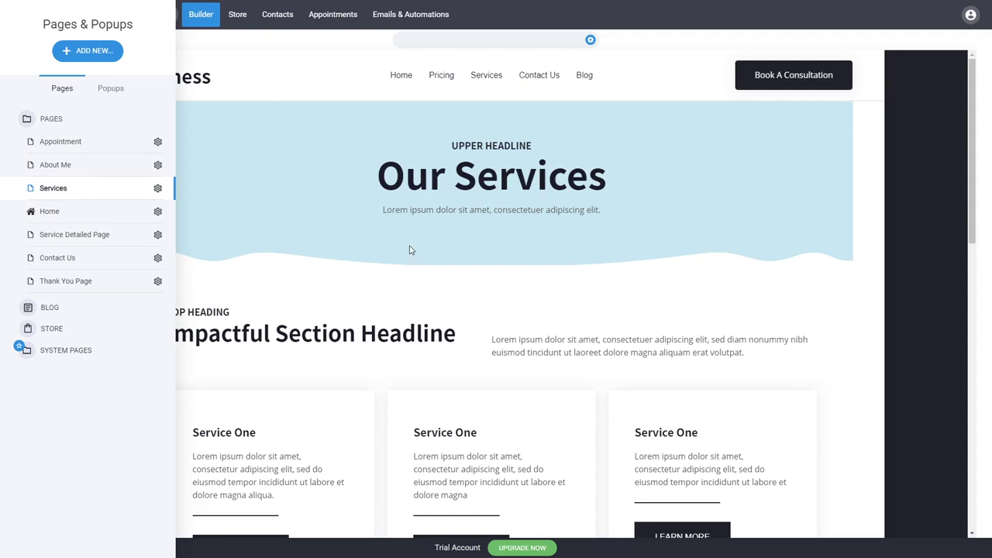
click(158, 190)
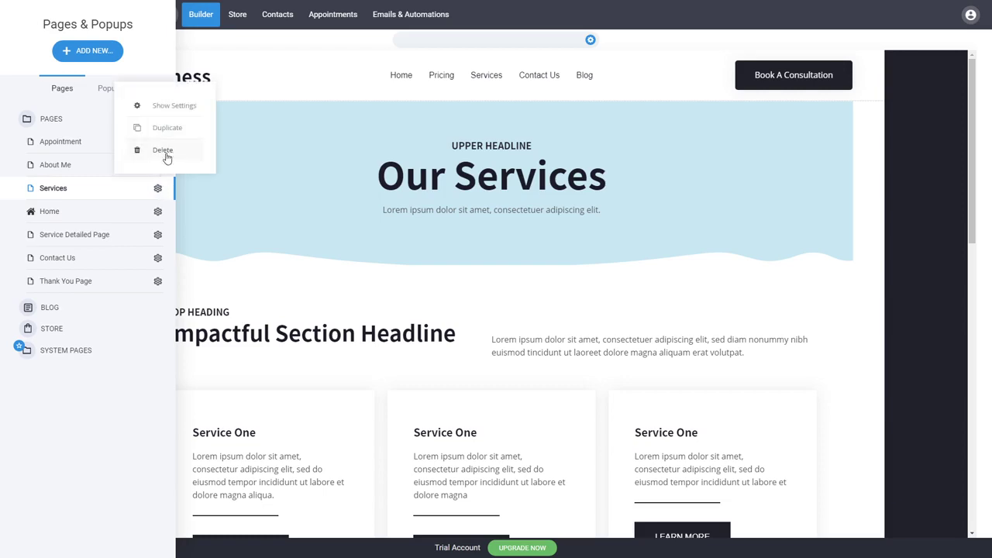
click(86, 419)
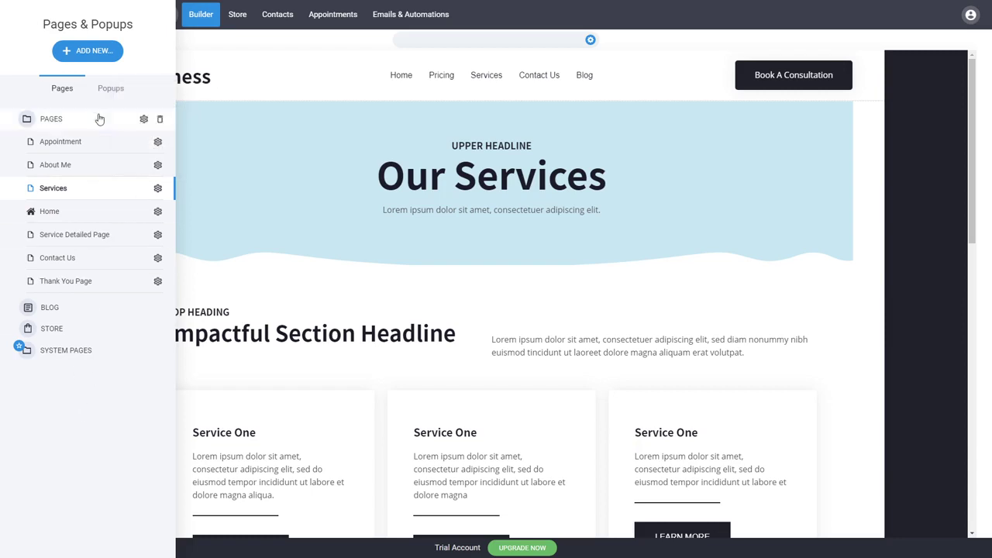
Browse the new-page templates in the Checkout, Webinars, Lead Generation, Thank You and Product categories.
click(101, 51)
click(239, 144)
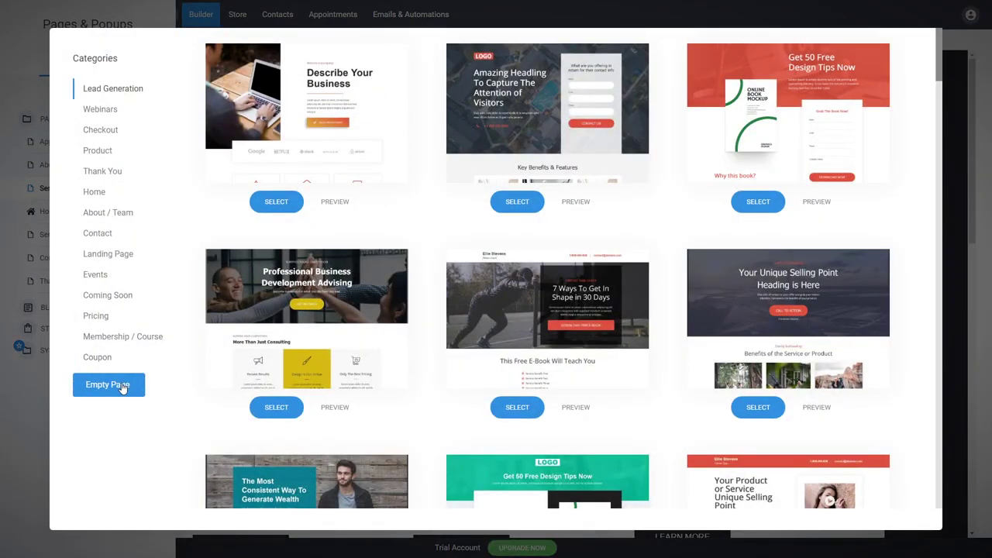
click(105, 131)
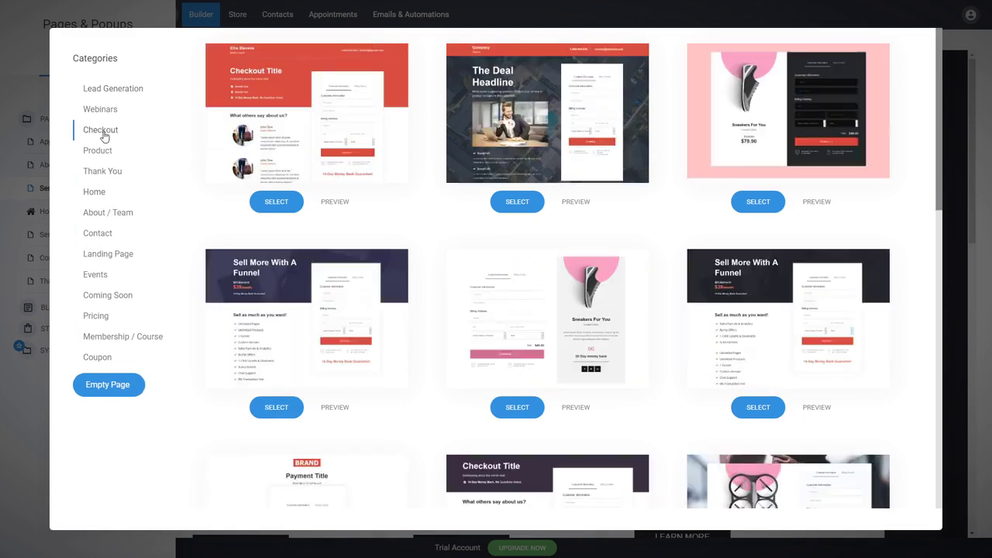
click(102, 110)
click(113, 92)
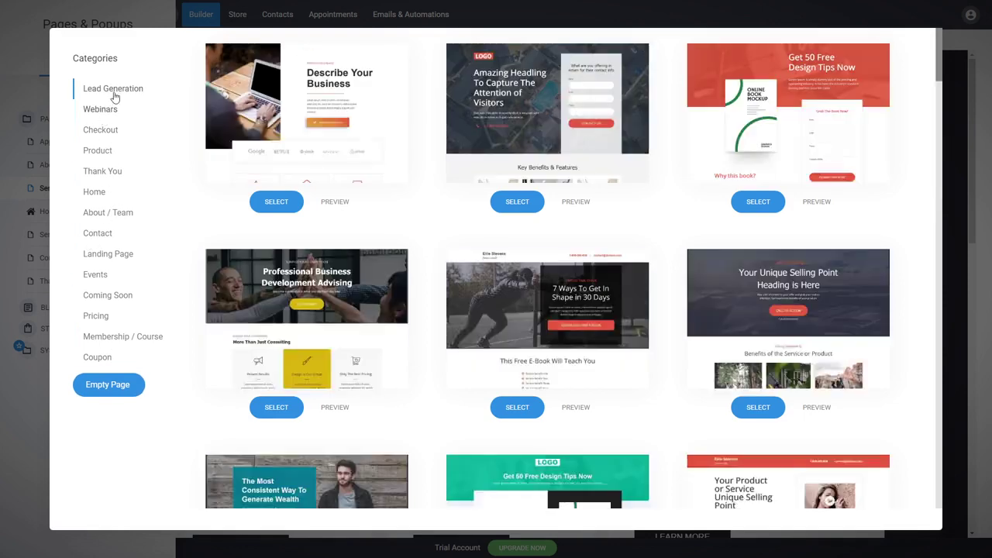
click(99, 175)
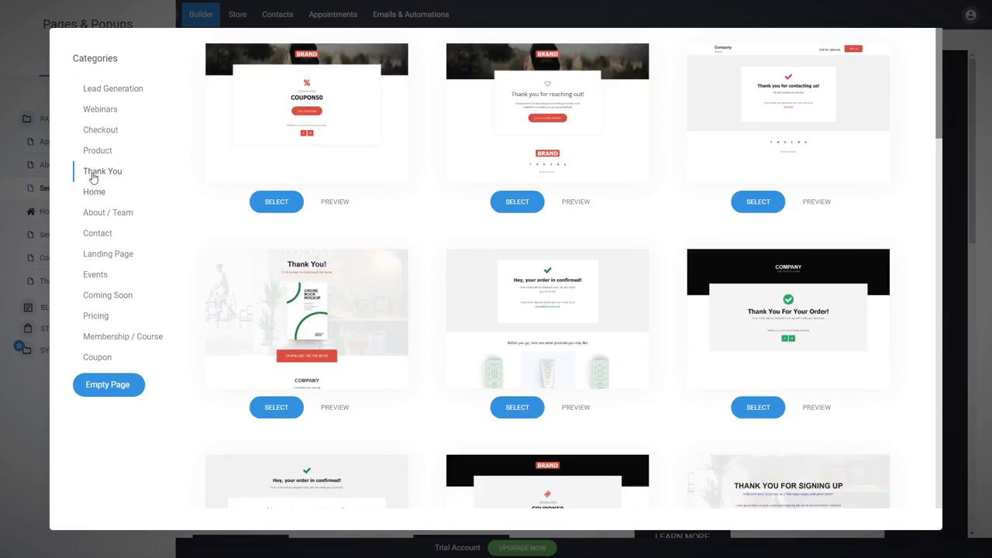
click(98, 151)
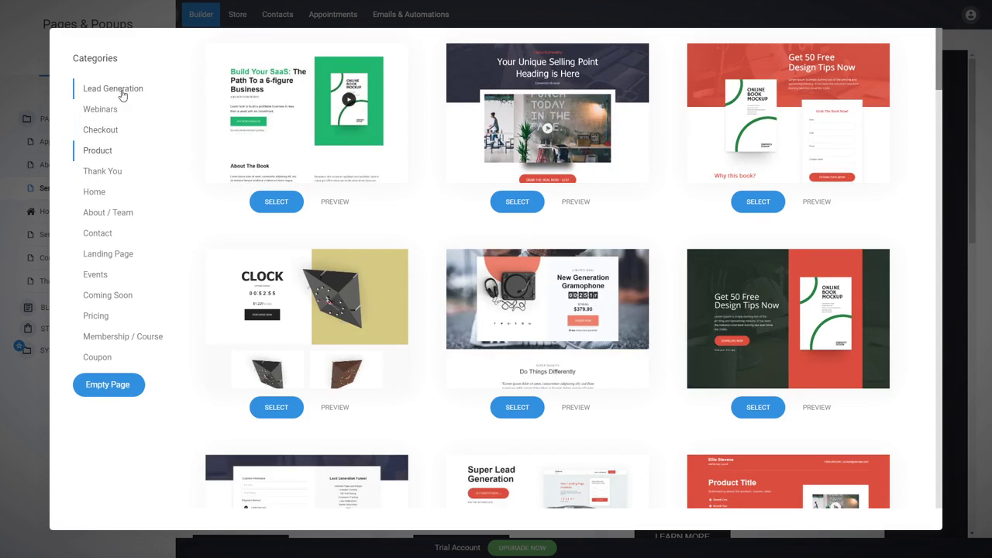
Add a page named "Contact Me" from the Contact template "Let's Discuss Your Project" with the "A few ways to connect with us" card.
click(104, 234)
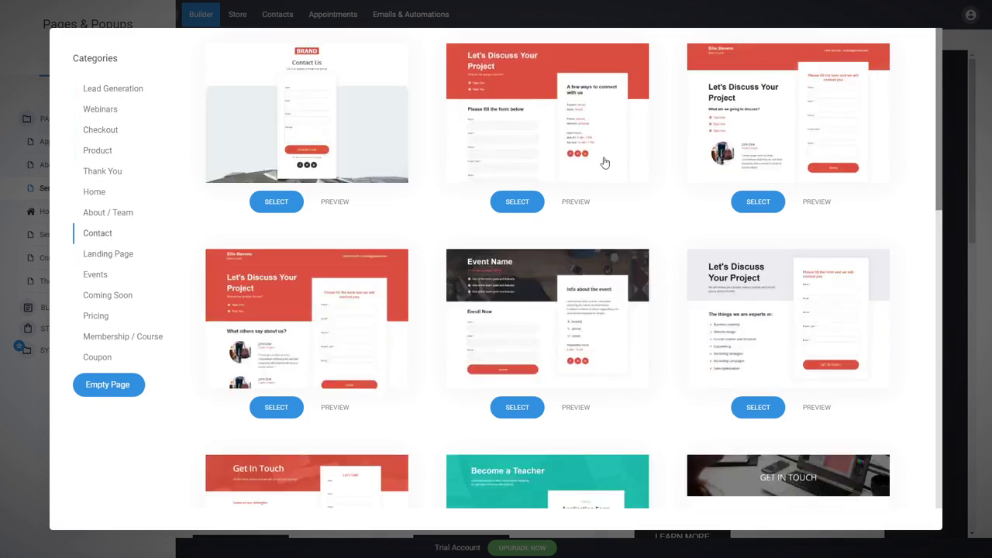
scroll(606, 161, down, 1)
scroll(605, 162, down, 3)
scroll(669, 178, down, 3)
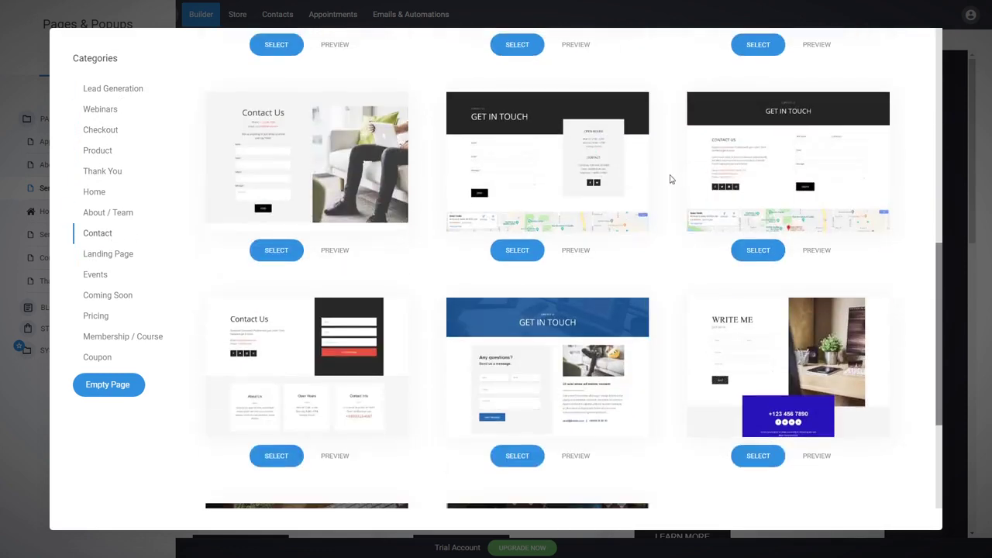
scroll(677, 178, down, 3)
scroll(678, 178, up, 10)
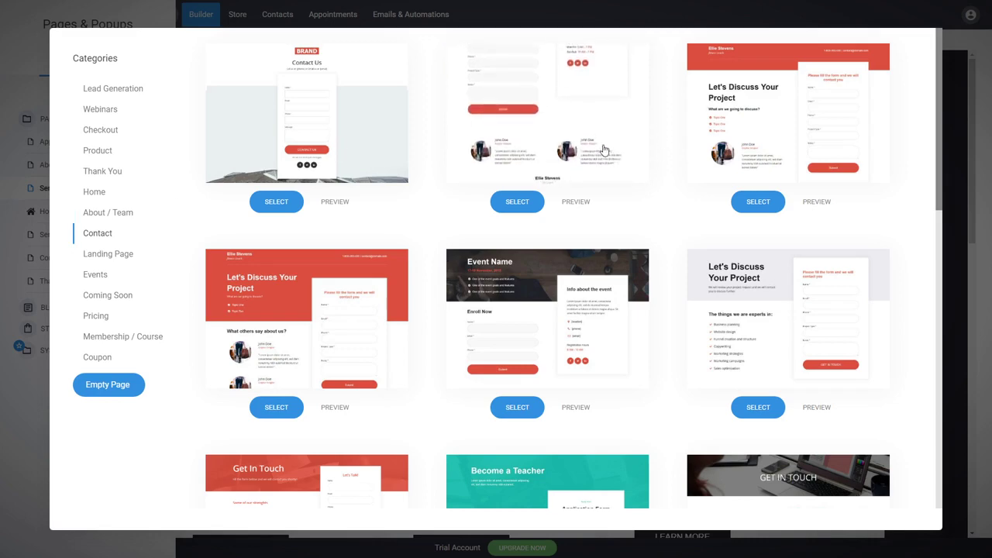
click(603, 150)
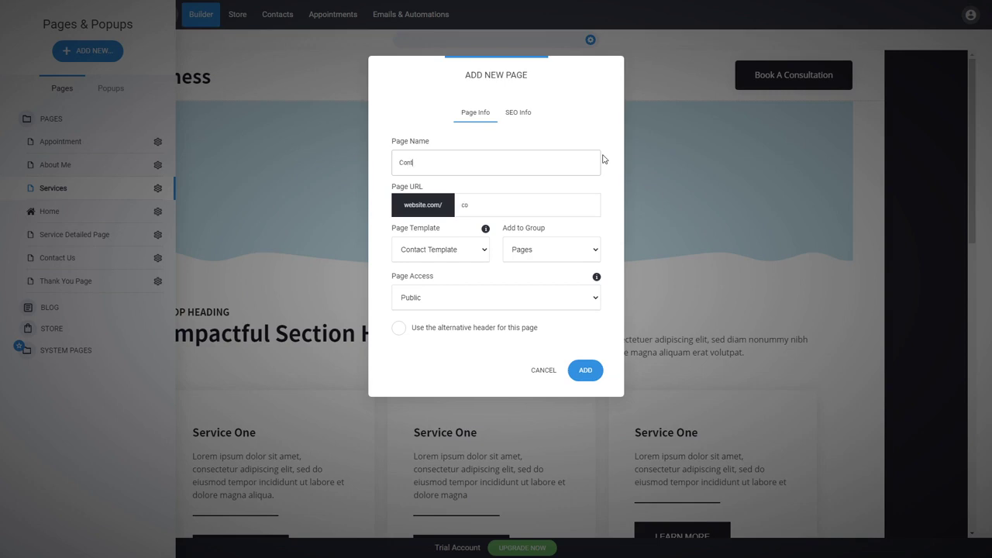
text(Contact Me)
click(587, 371)
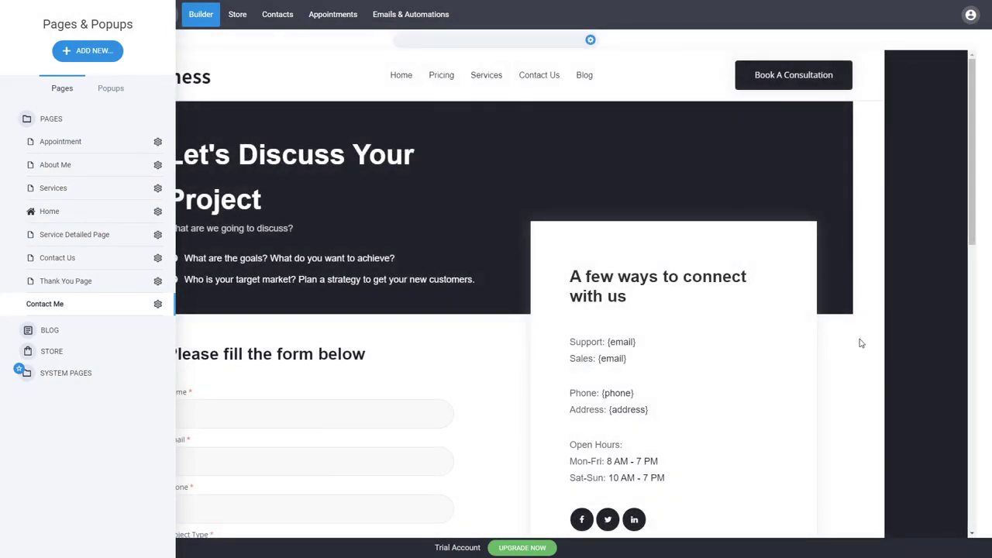
click(860, 343)
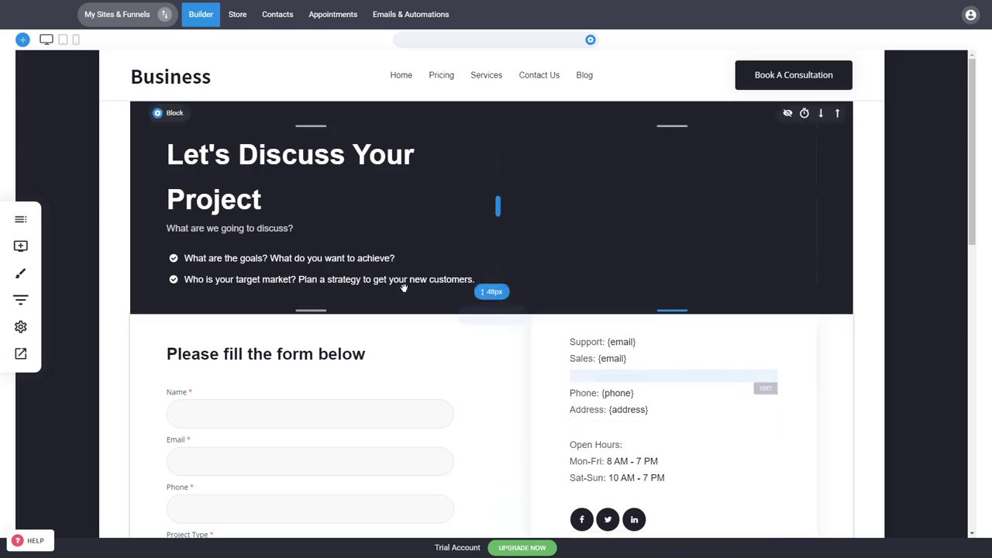
Delete the "life coach" block just above the footer and narrow the contact form slightly by increasing the space on its right.
scroll(803, 219, down, 5)
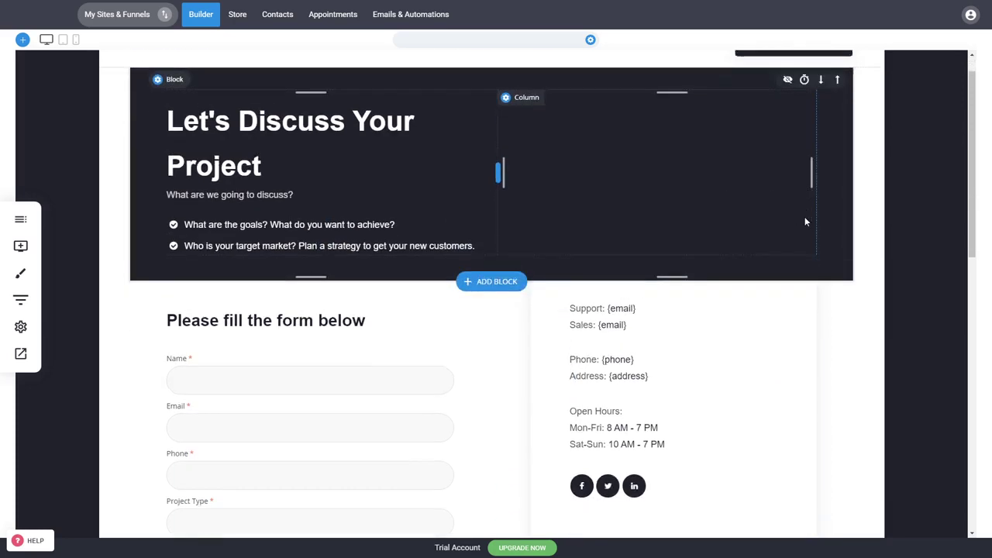
scroll(210, 326, down, 4)
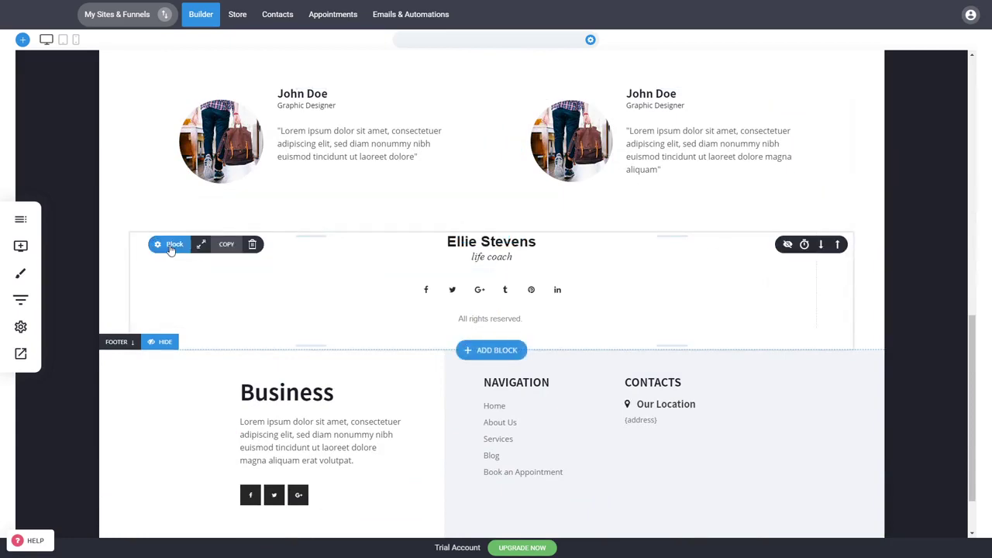
click(253, 244)
click(526, 253)
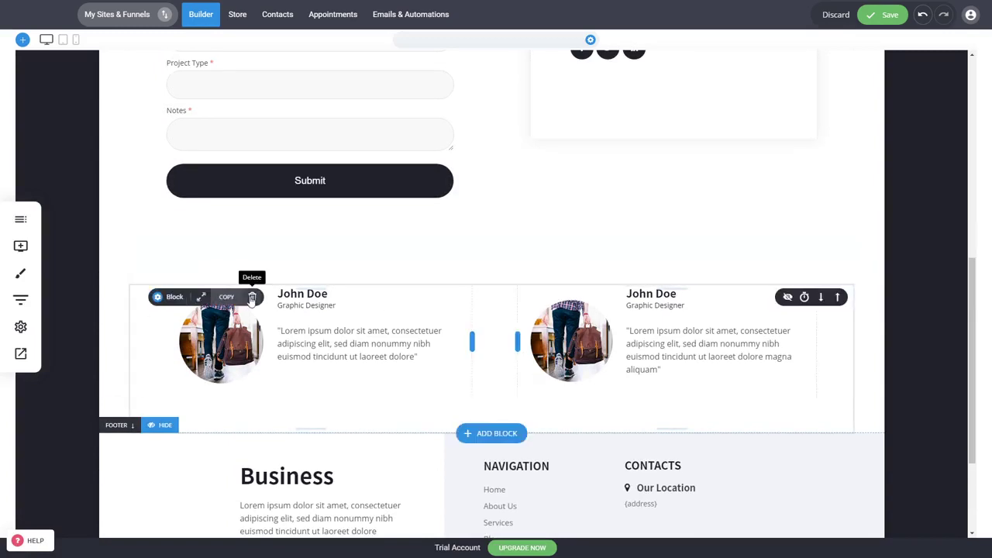
scroll(446, 308, up, 5)
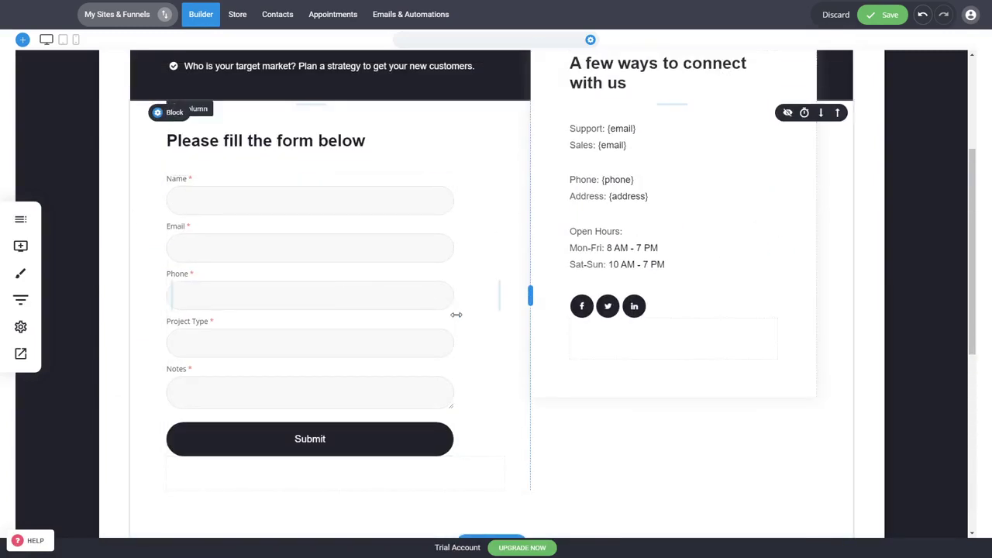
drag(454, 315, 402, 315)
Add a "Contact Me" item to the header navigation menu, linked to the Contact Me page.
scroll(654, 220, up, 4)
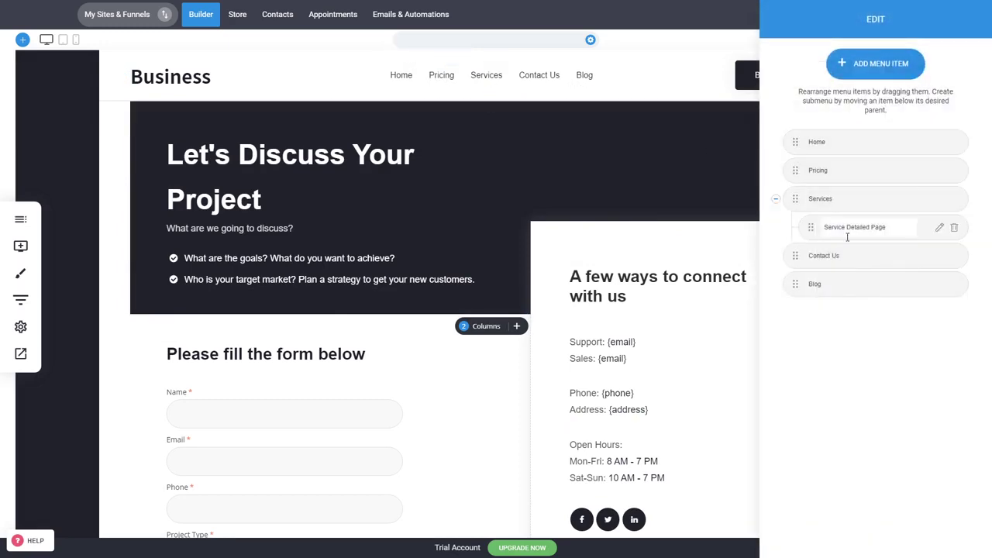
click(875, 63)
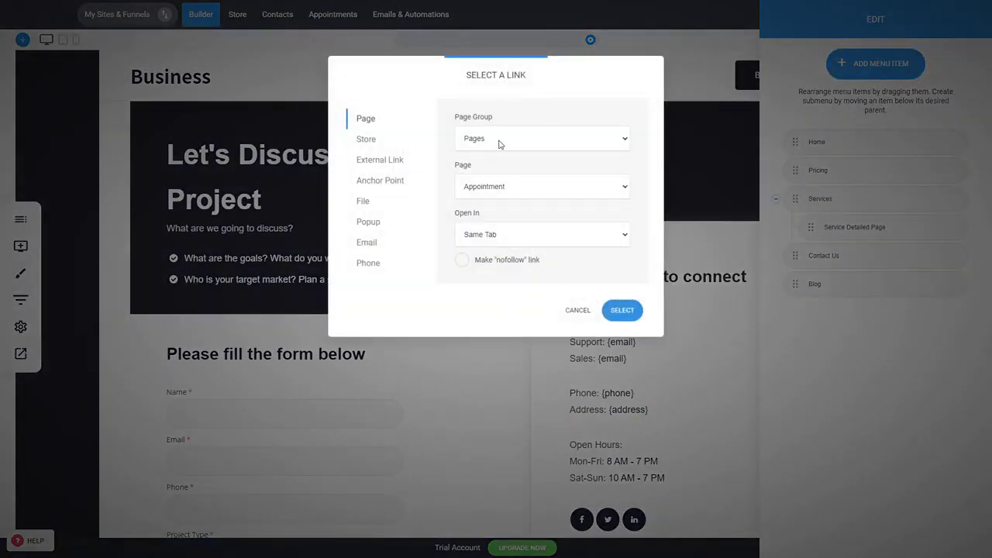
click(509, 274)
click(608, 314)
click(628, 262)
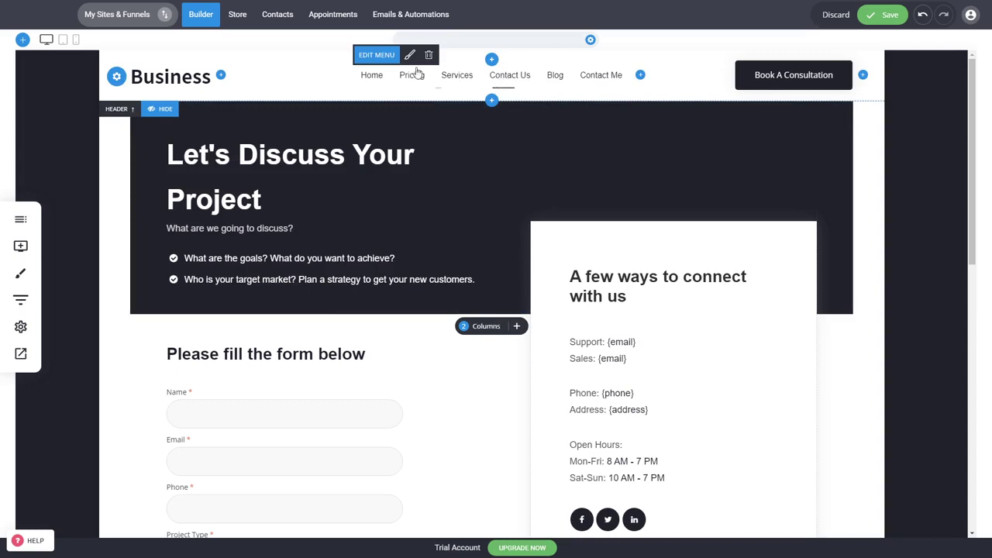
Remove the "Contact Me" item from the header navigation menu.
click(376, 54)
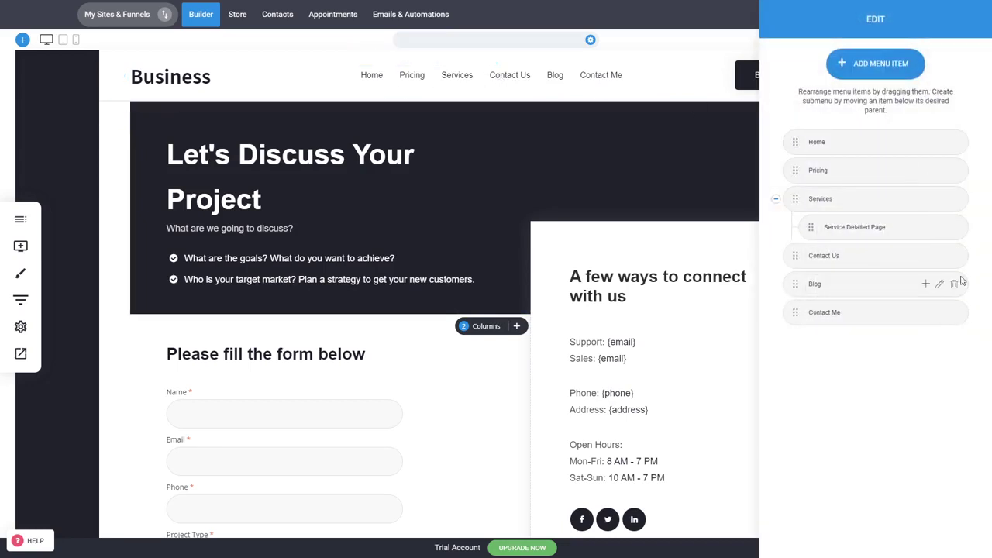
click(954, 313)
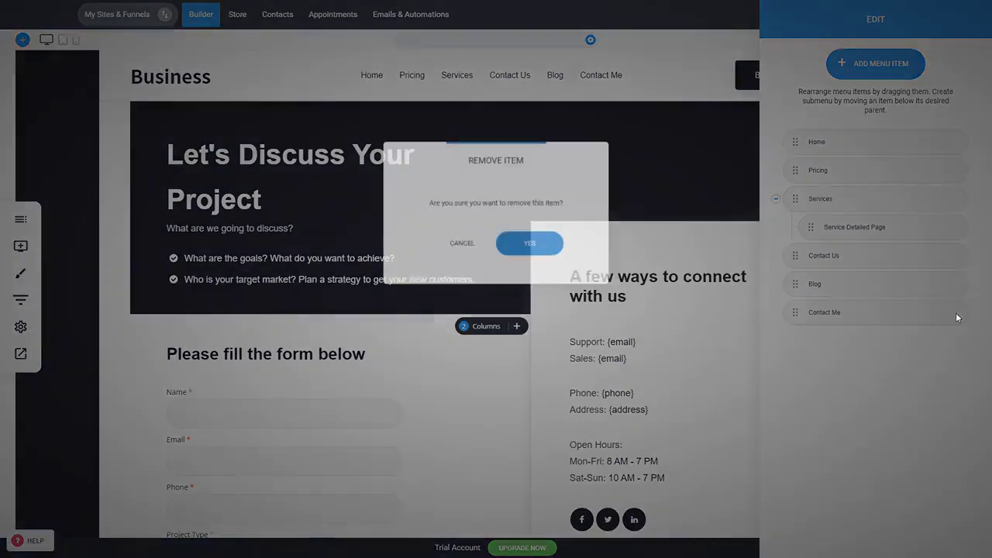
click(529, 243)
click(665, 192)
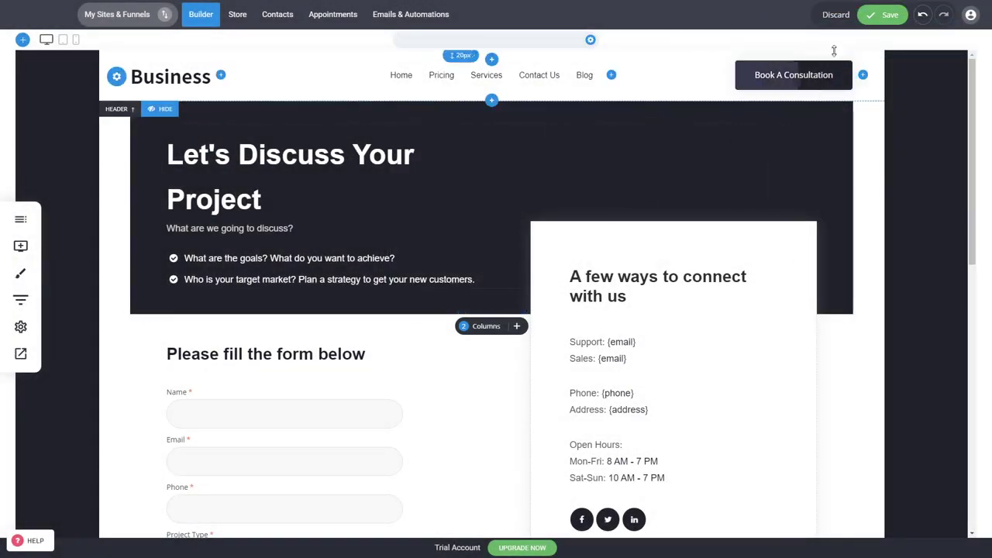
Save the Contact Me page changes and open the list of pages.
click(886, 15)
click(18, 222)
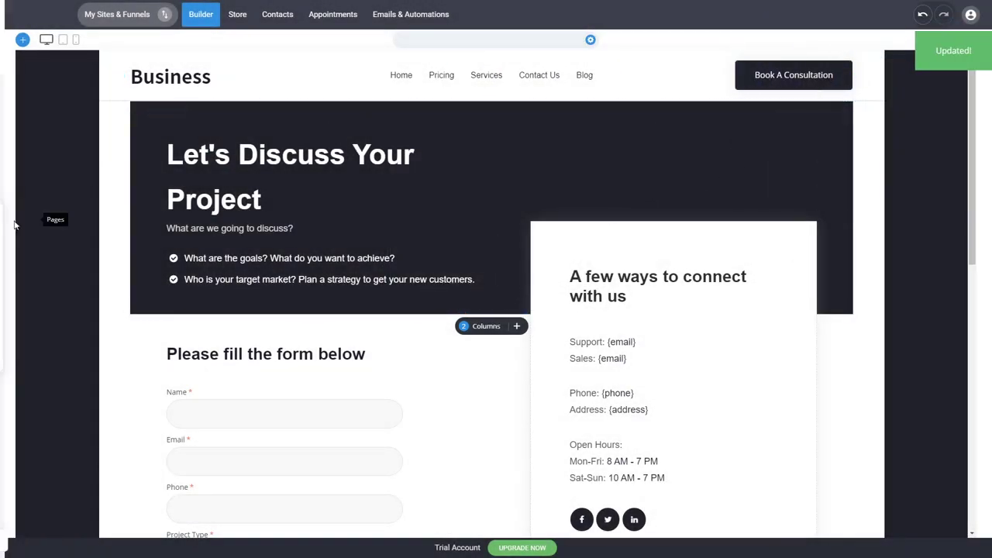
Add a popup from the "SAVE 20$" newsletter sign-up template in the Opt-In category, save it and close it.
click(115, 84)
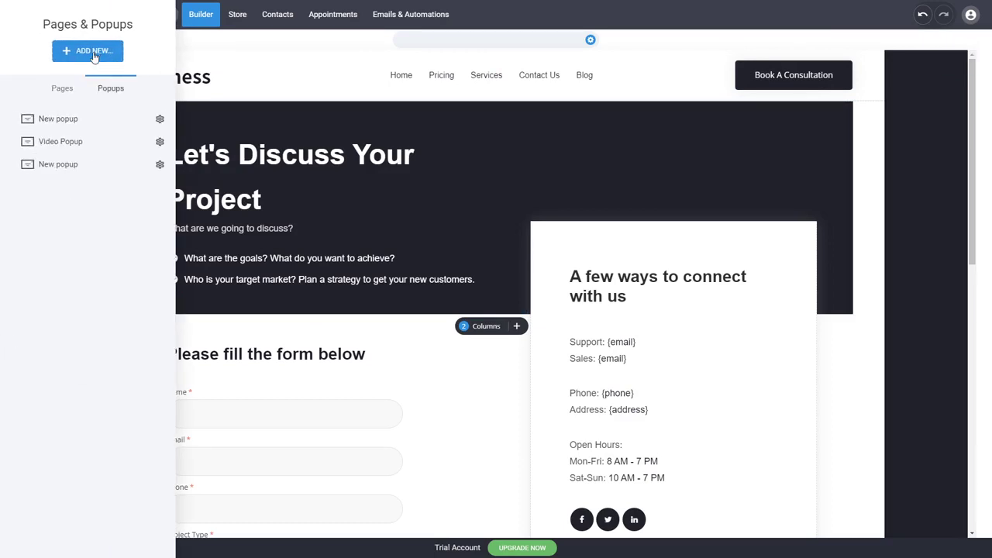
click(93, 56)
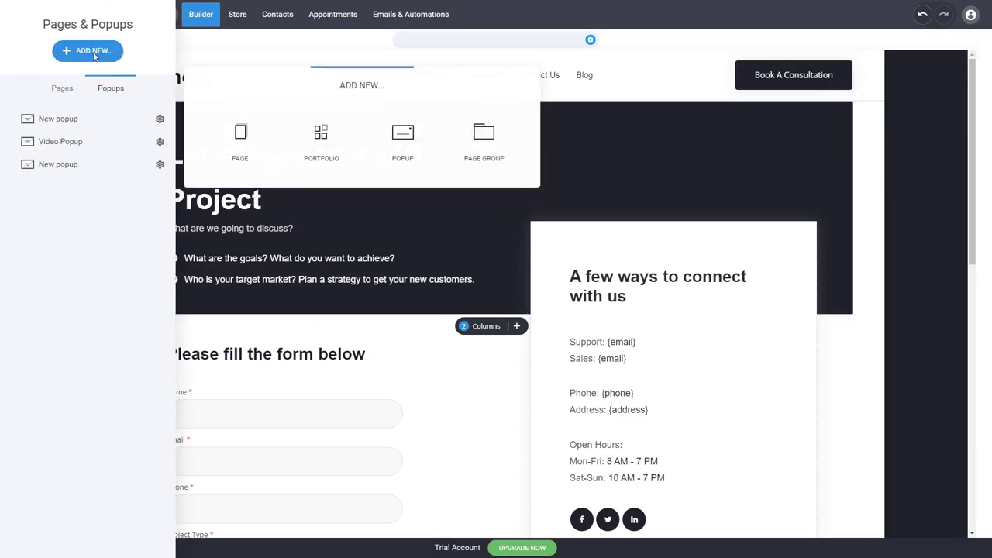
click(418, 155)
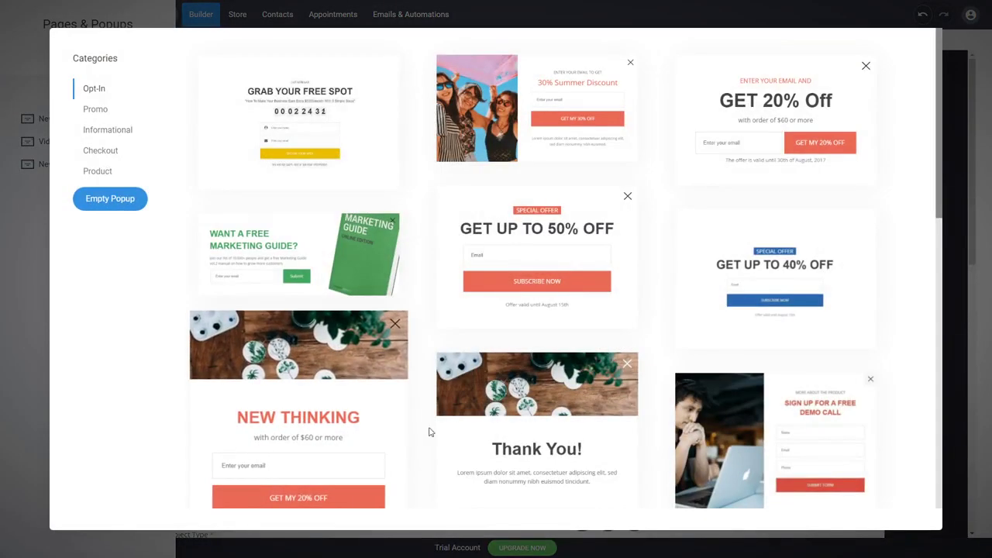
scroll(549, 416, down, 5)
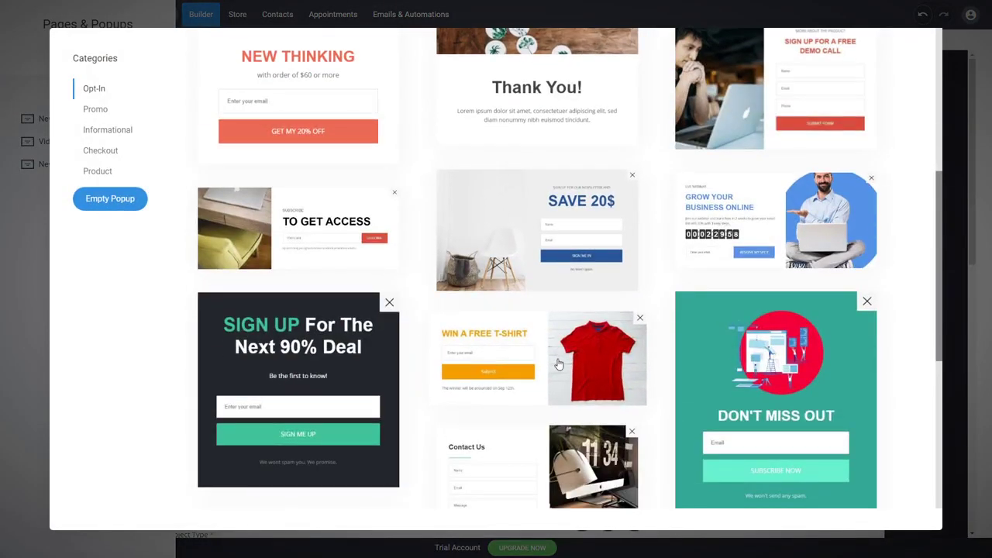
click(579, 257)
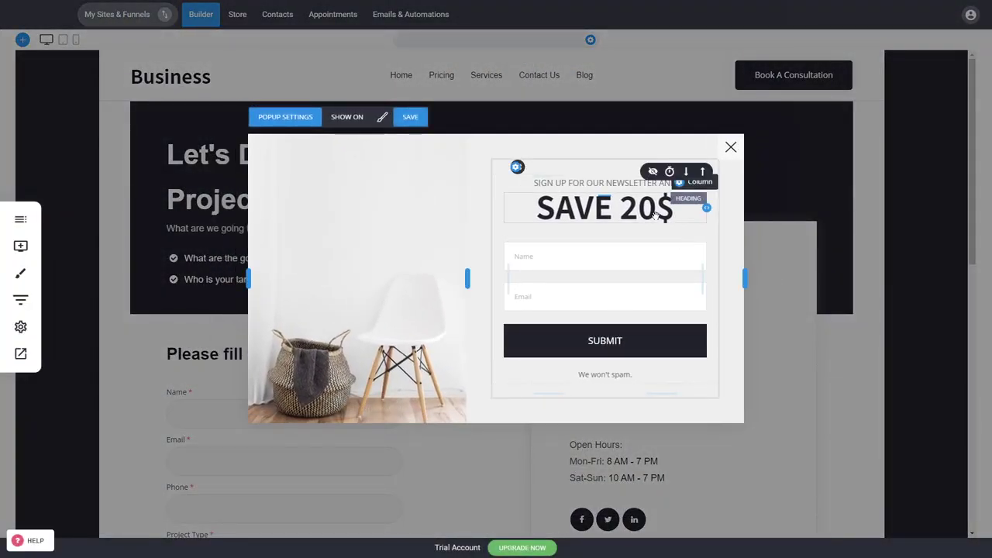
click(411, 118)
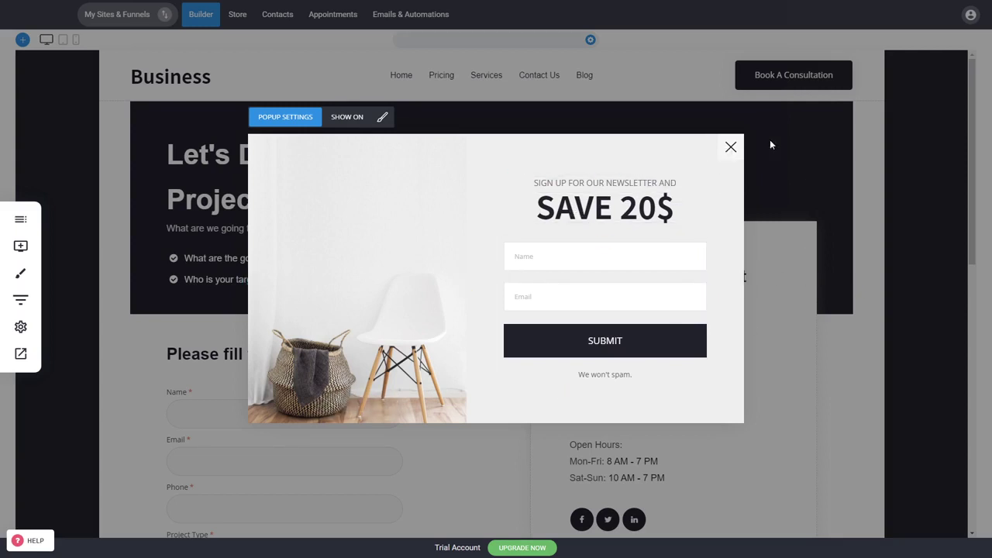
click(731, 148)
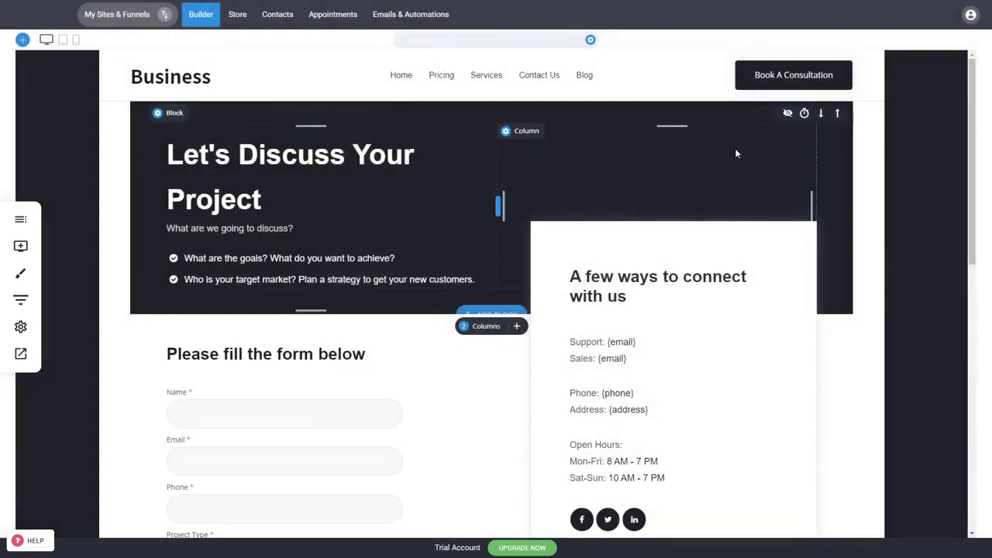
Open the Home page for editing in the builder.
click(21, 252)
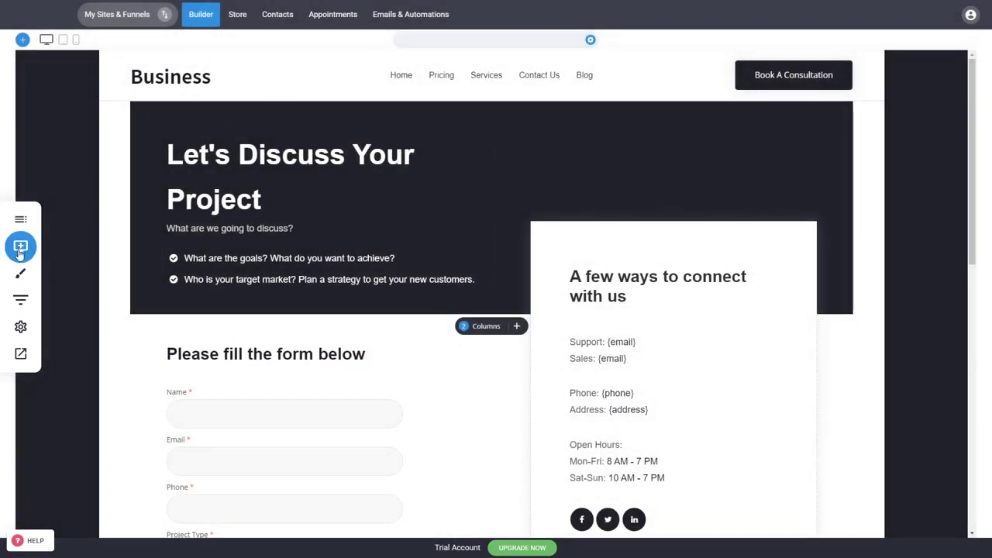
click(21, 275)
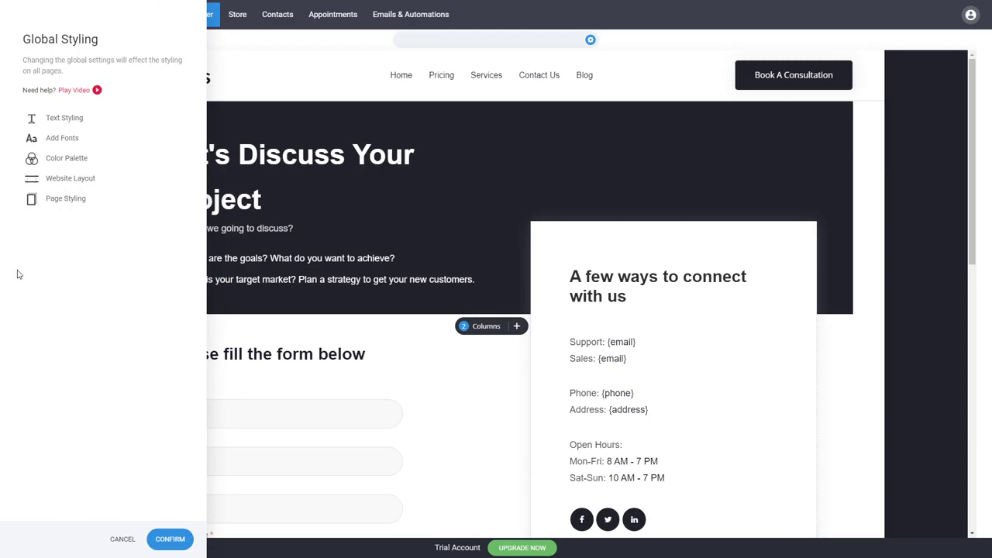
click(363, 132)
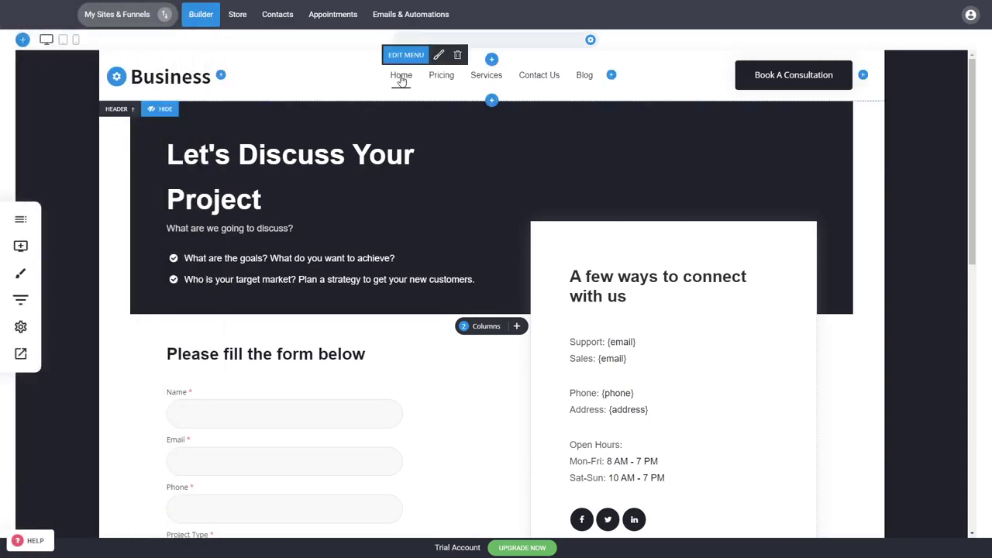
click(400, 78)
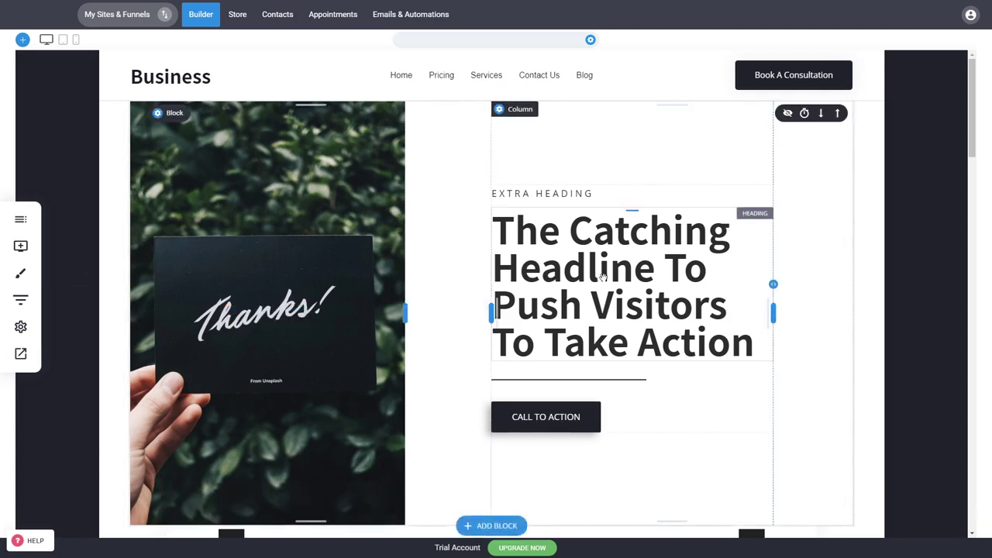
Try the red #CF3929 as the primary colour in the website's global colour palette.
click(18, 275)
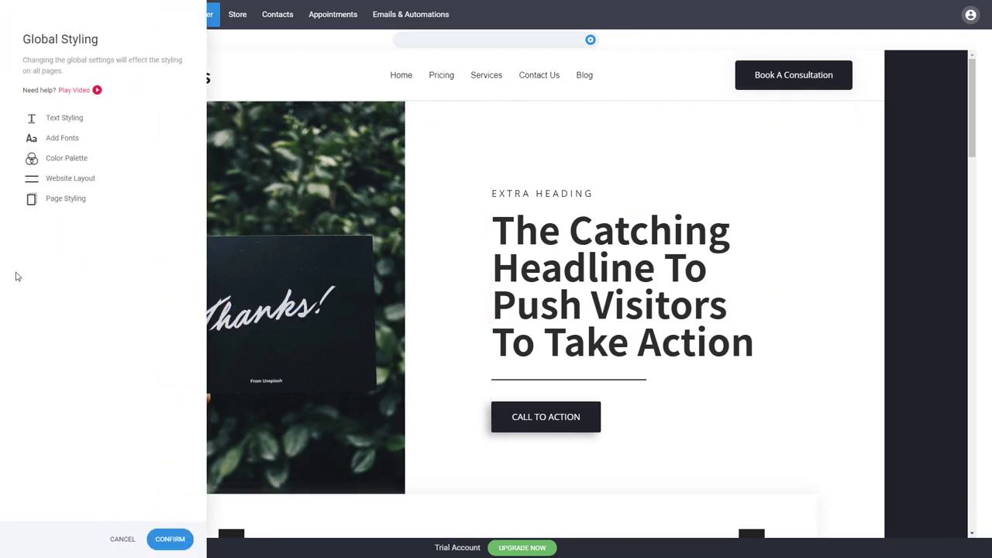
click(52, 160)
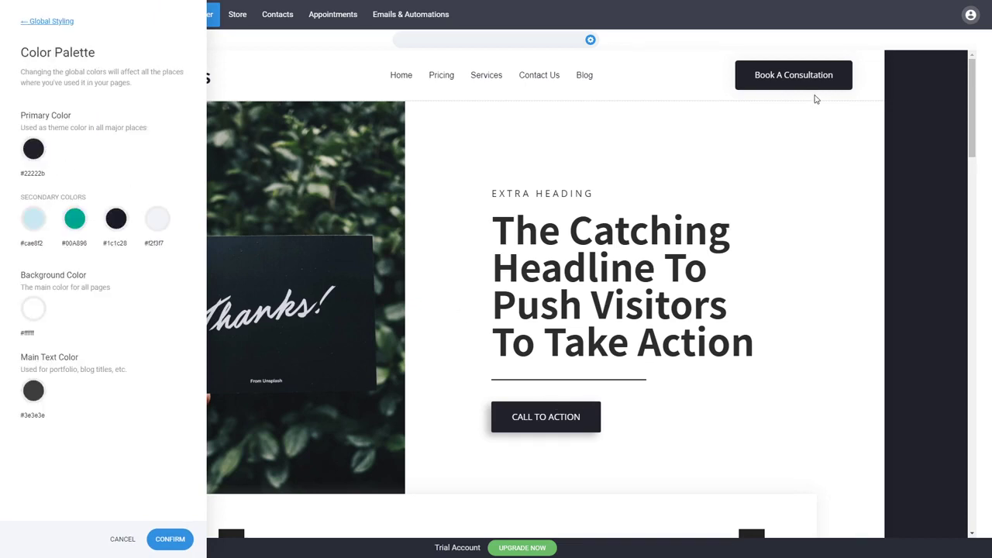
click(34, 151)
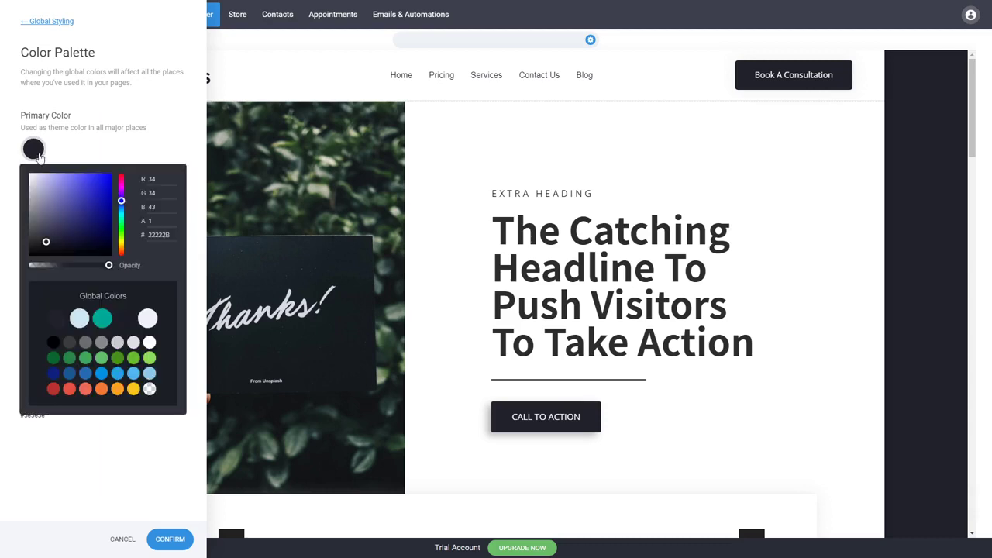
click(69, 389)
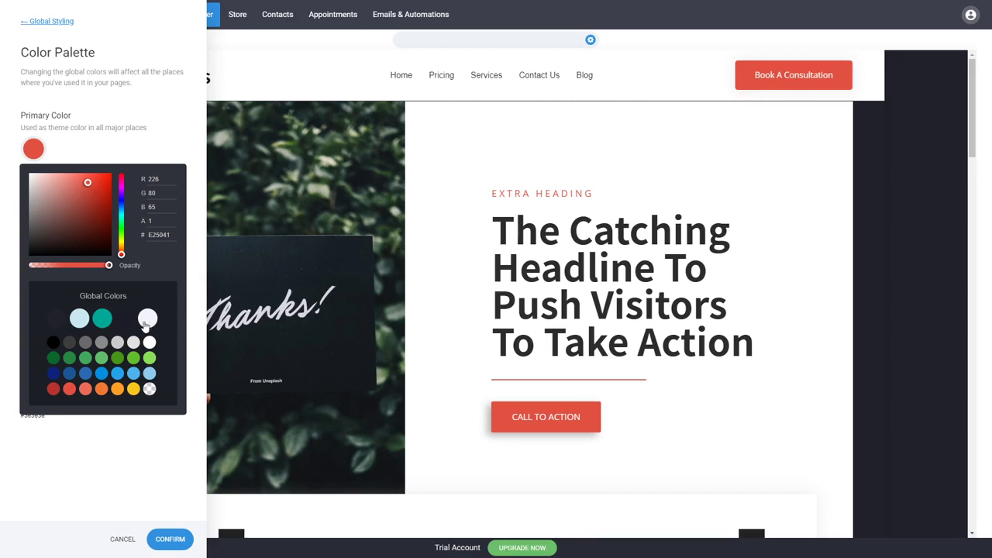
drag(87, 183, 100, 190)
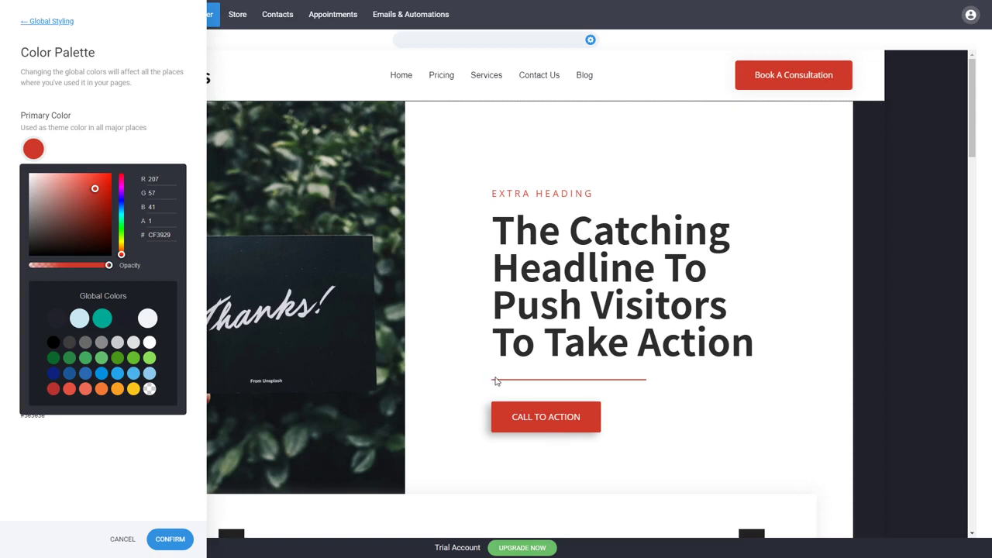
click(101, 457)
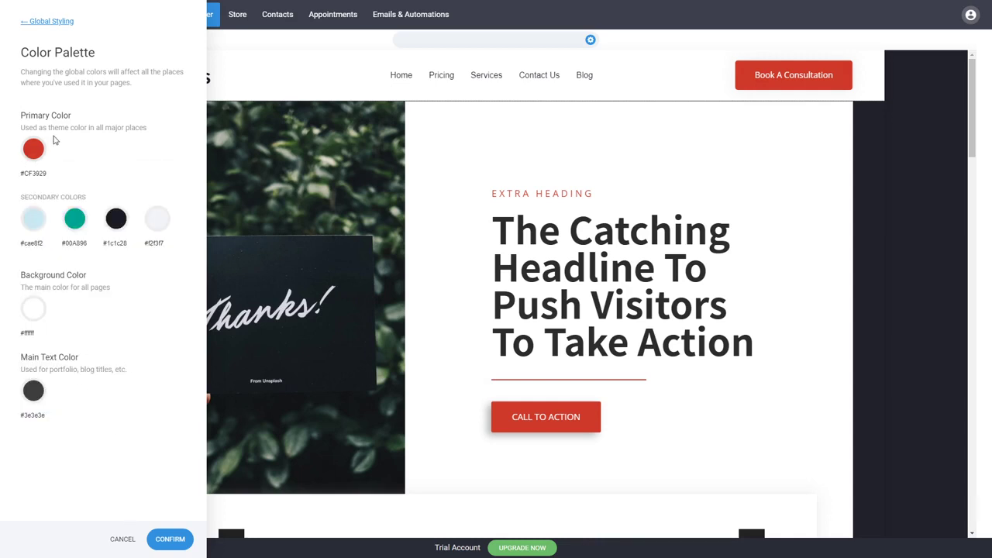
Browse the most popular Google fonts without adding one, and discard the global styling changes.
click(51, 23)
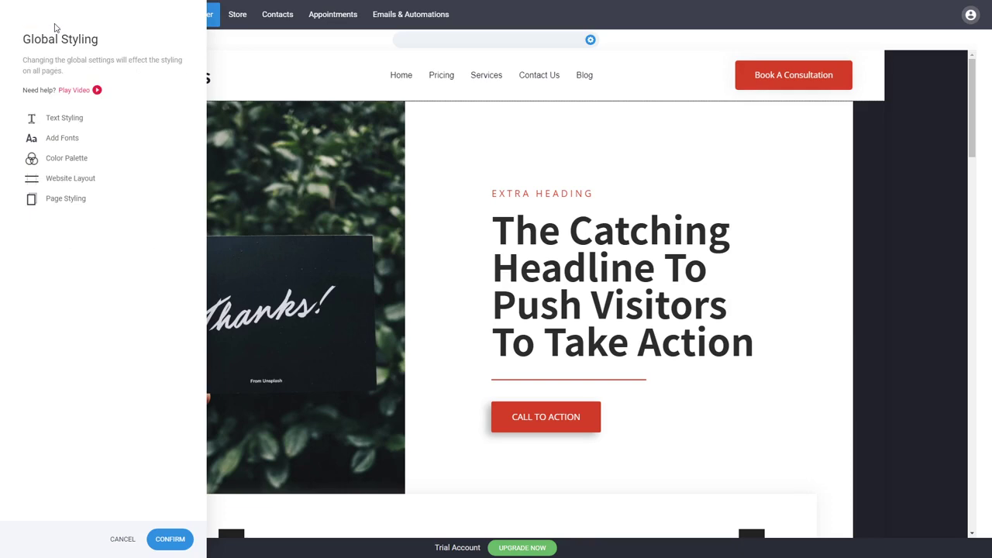
click(74, 141)
click(108, 110)
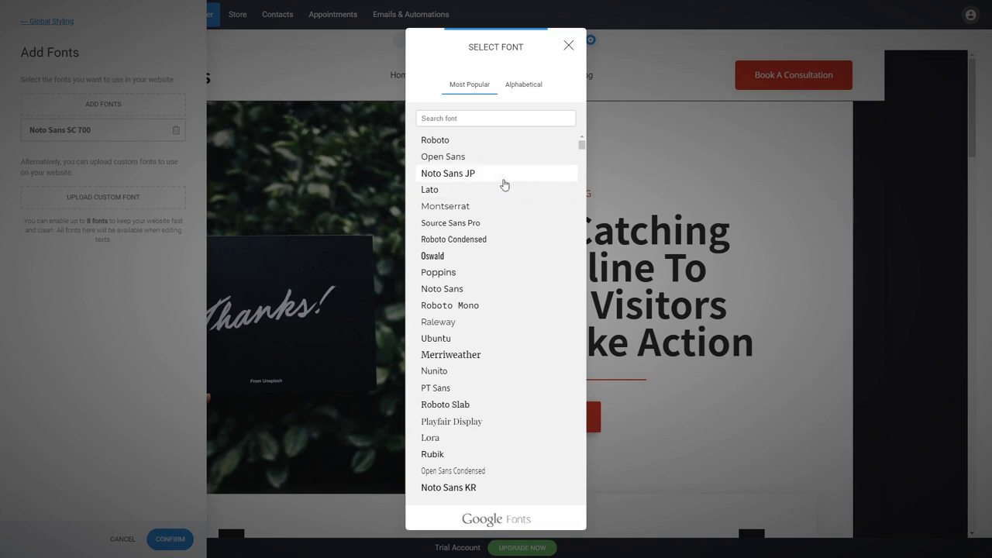
scroll(502, 187, down, 10)
drag(588, 158, 581, 182)
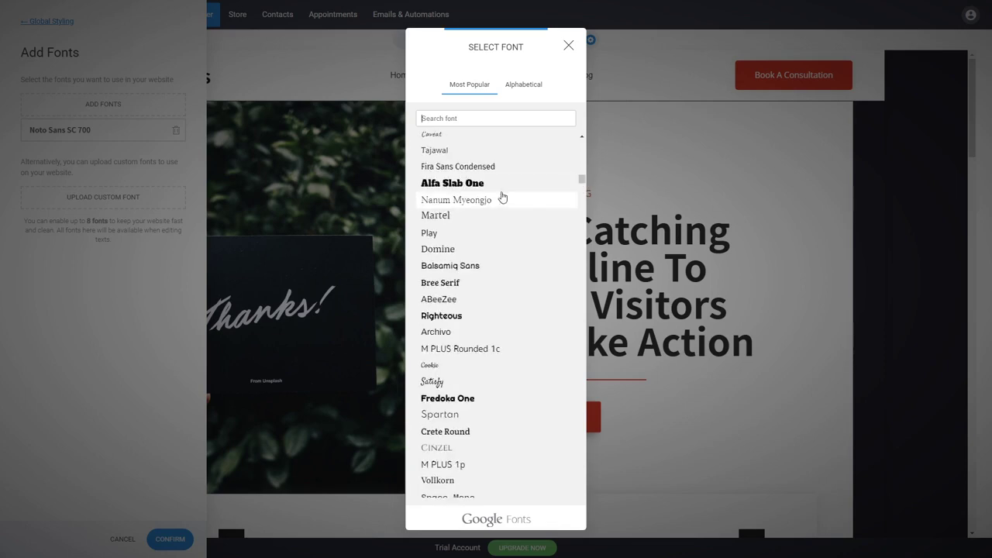
click(568, 45)
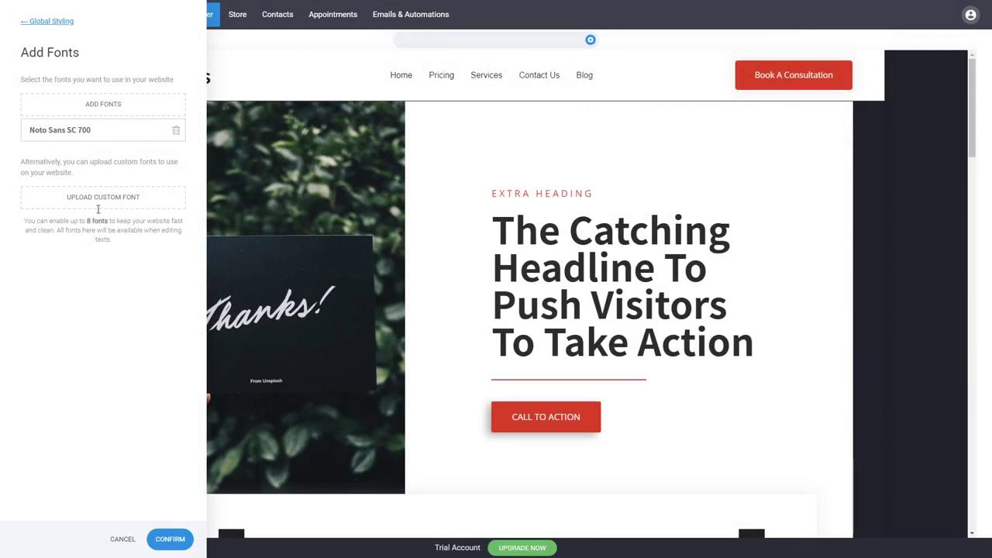
click(51, 22)
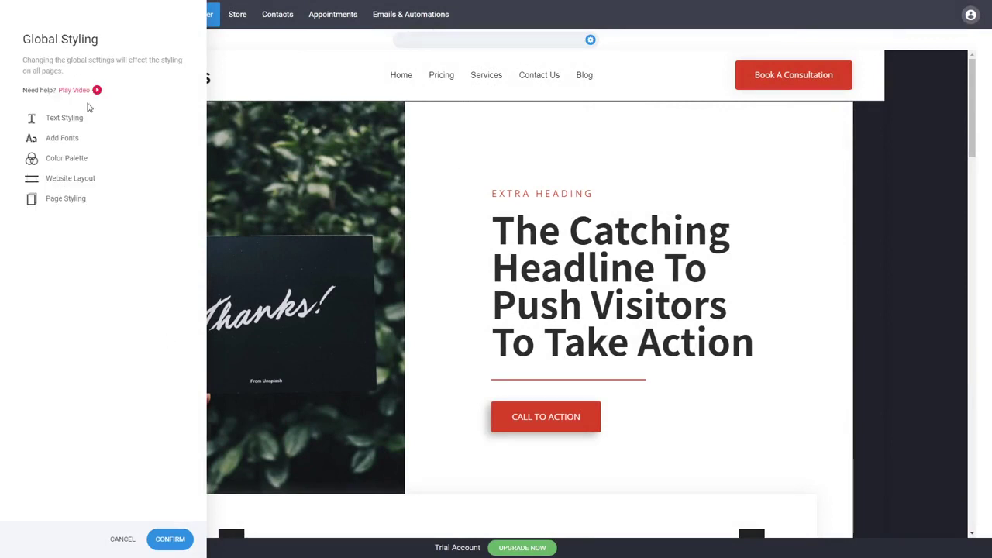
click(122, 538)
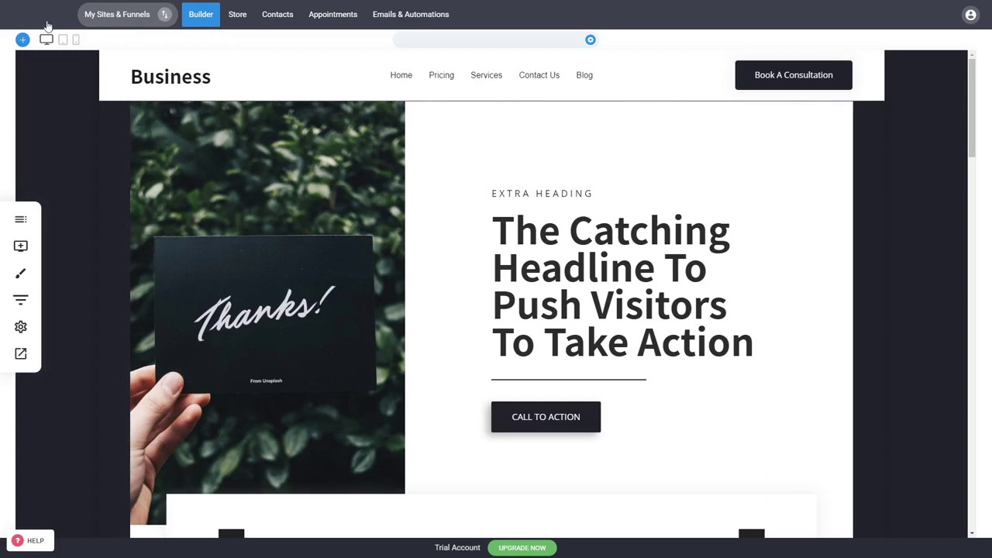
scroll(483, 243, down, 7)
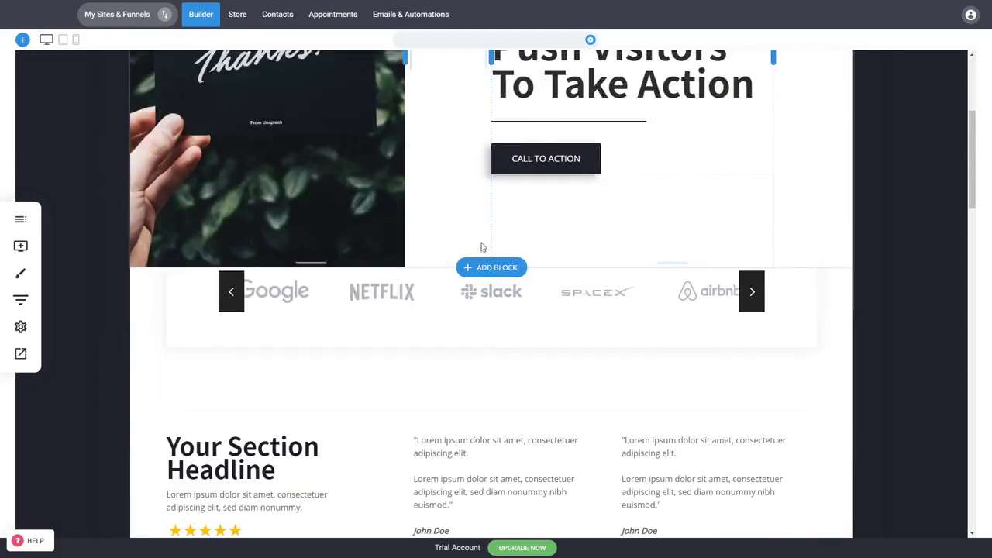
scroll(483, 230, up, 4)
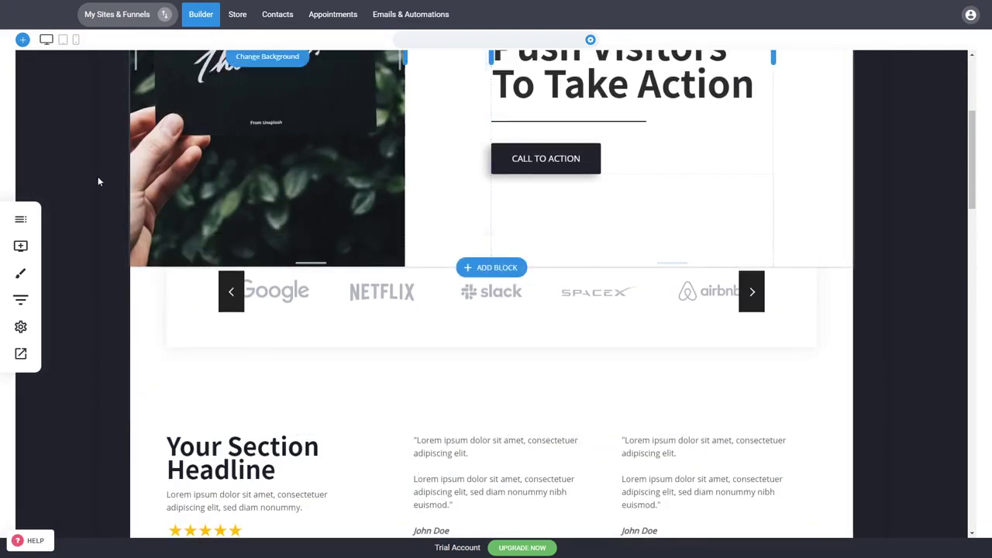
click(21, 302)
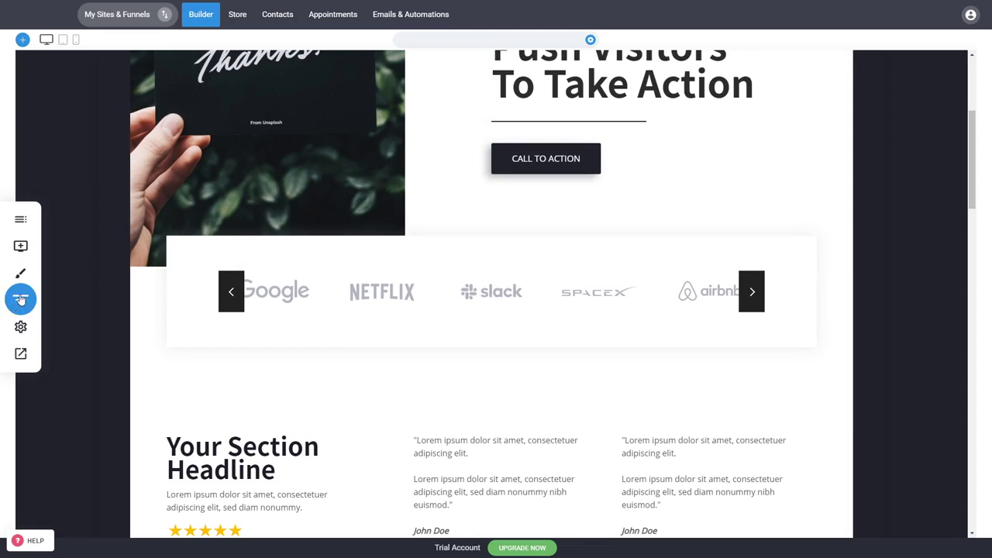
scroll(447, 326, up, 4)
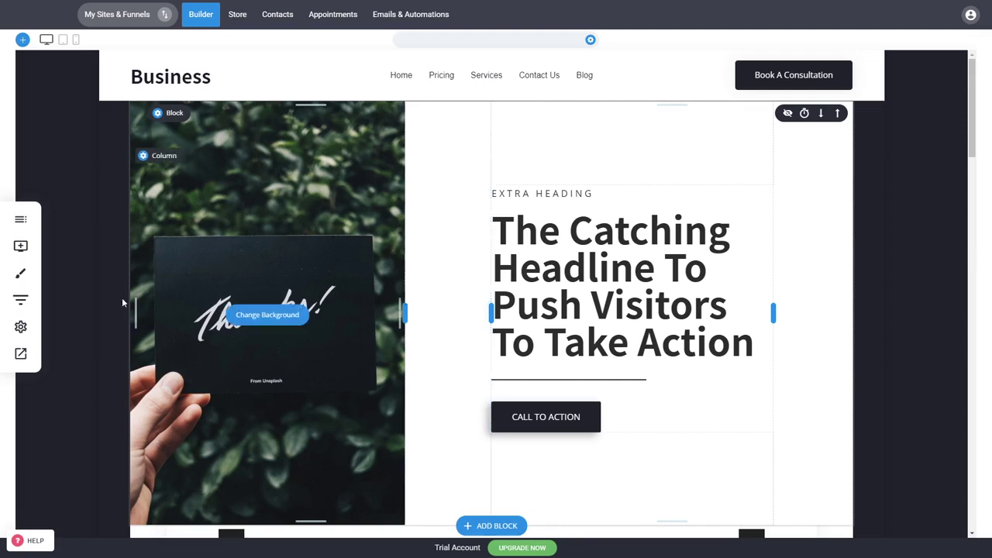
Review the website's general settings and the custom head markup editor without changing anything.
click(21, 329)
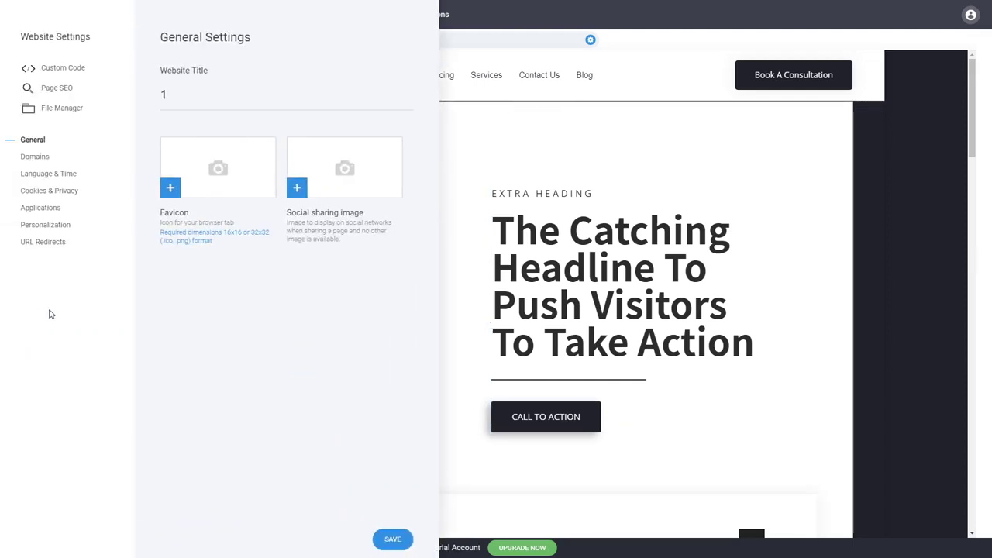
click(77, 69)
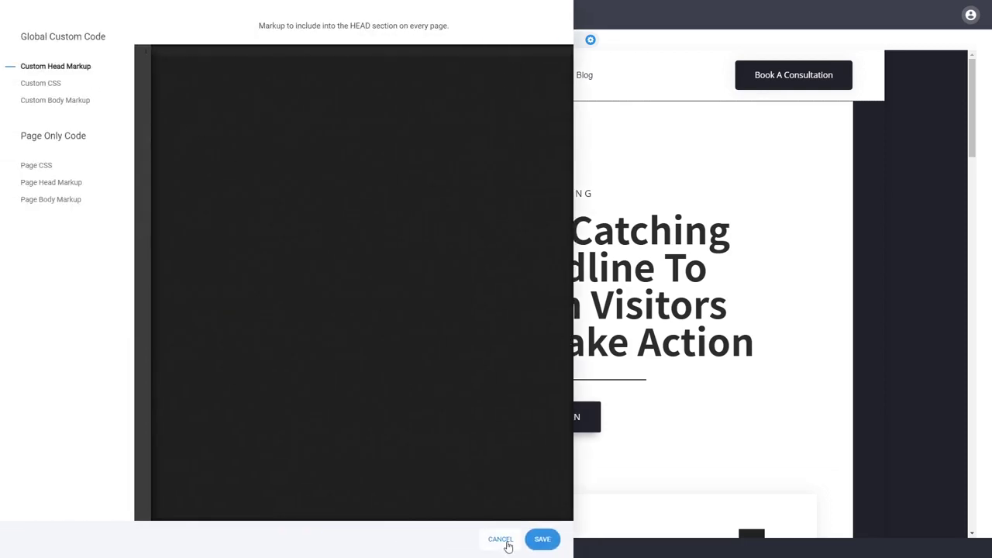
click(504, 542)
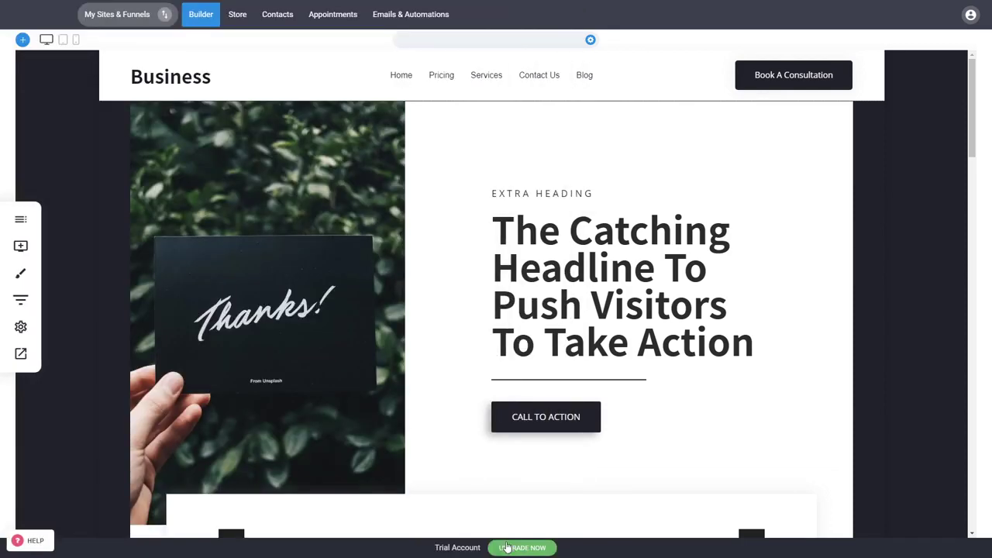
click(21, 329)
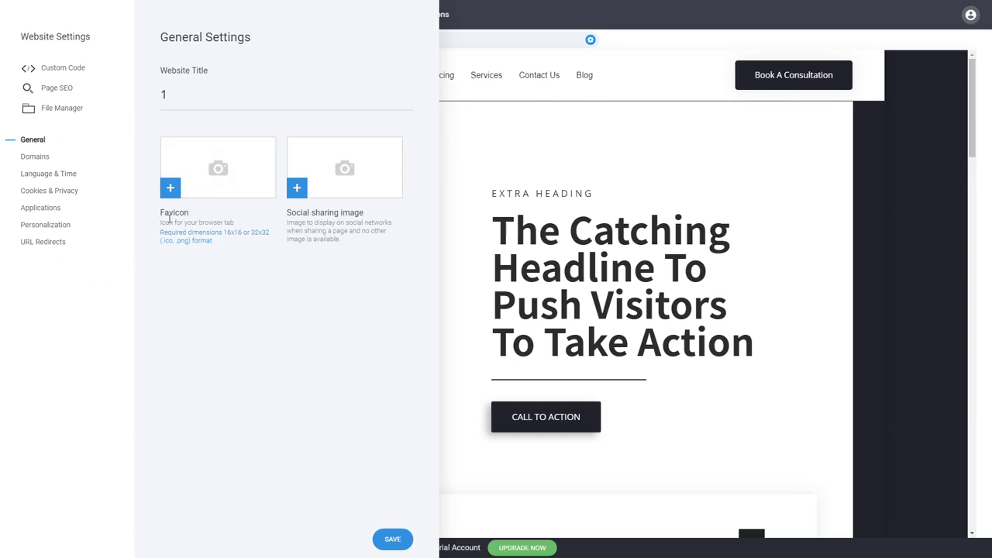
click(564, 314)
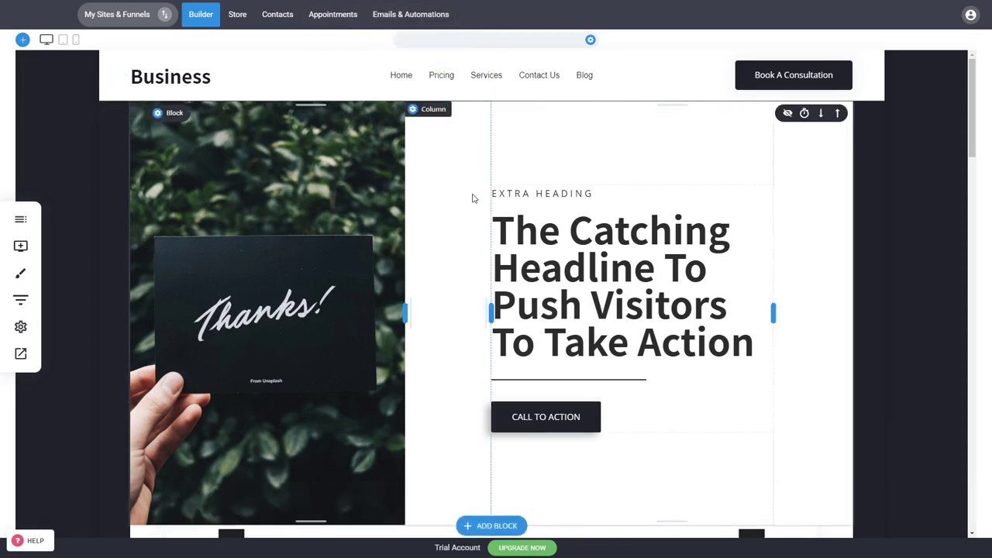
Increase the space between "Your Section Headline" and the paragraph below it to about 22 px.
scroll(475, 186, down, 3)
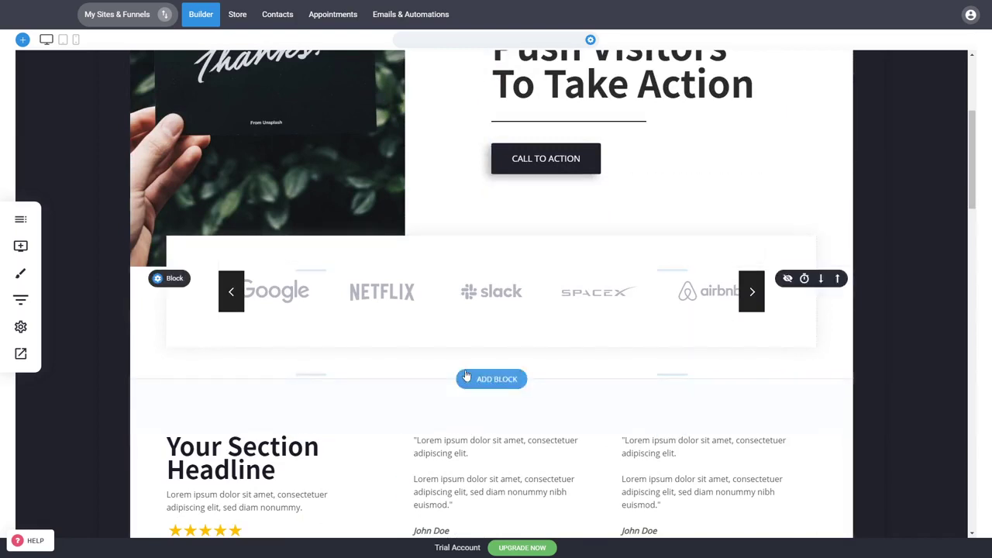
drag(406, 383, 374, 402)
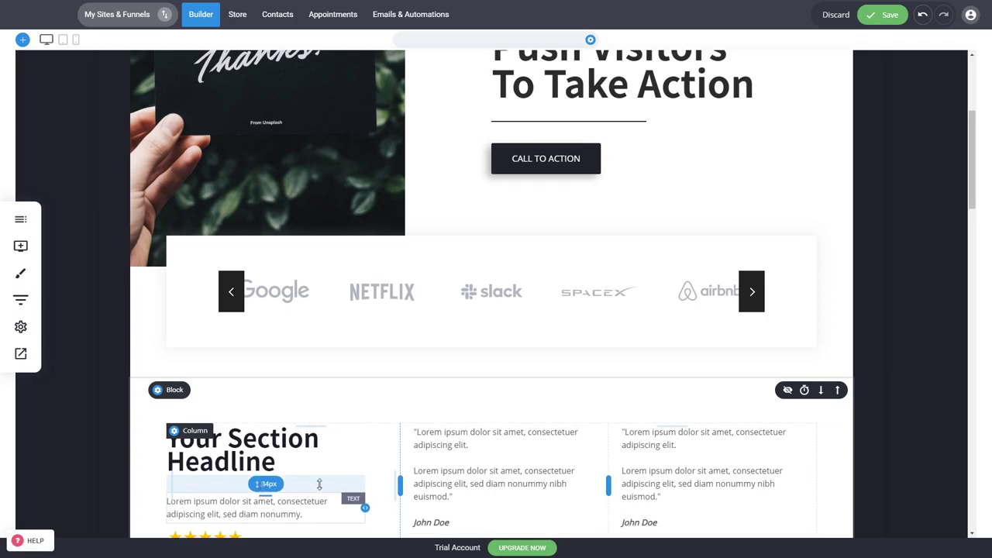
scroll(547, 445, down, 2)
drag(241, 370, 242, 381)
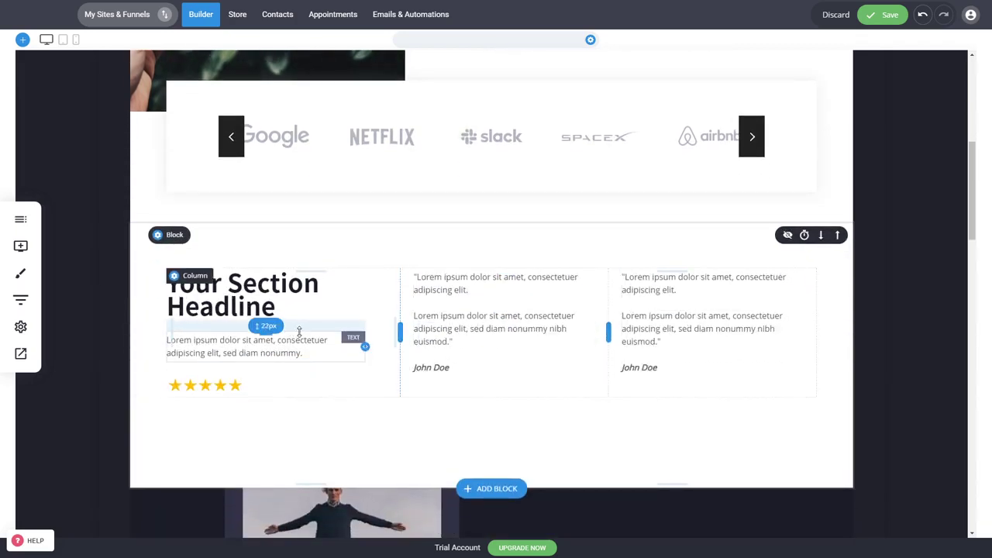
Slightly increase the space between the large hero headline and the separator line beneath it.
scroll(920, 301, up, 5)
scroll(920, 300, up, 1)
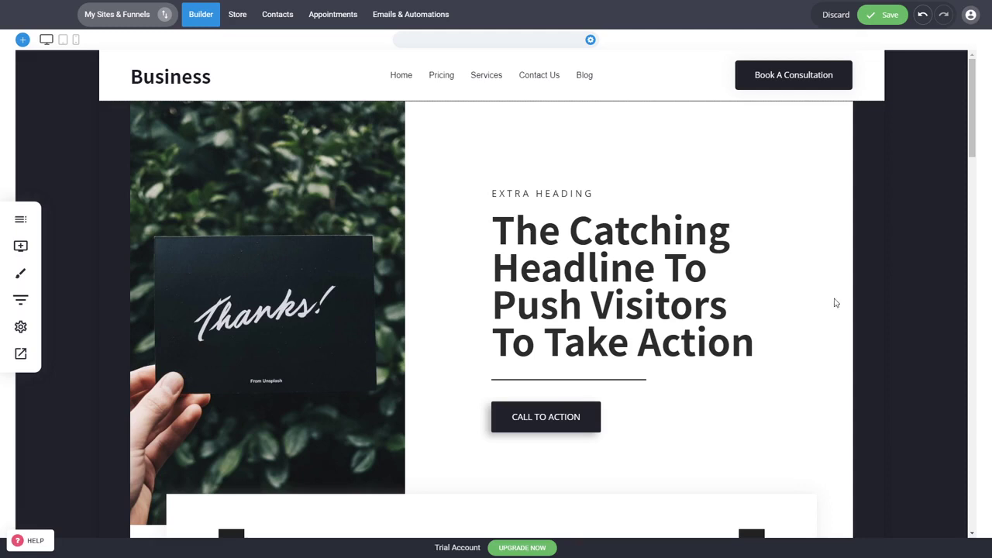
drag(579, 372, 584, 380)
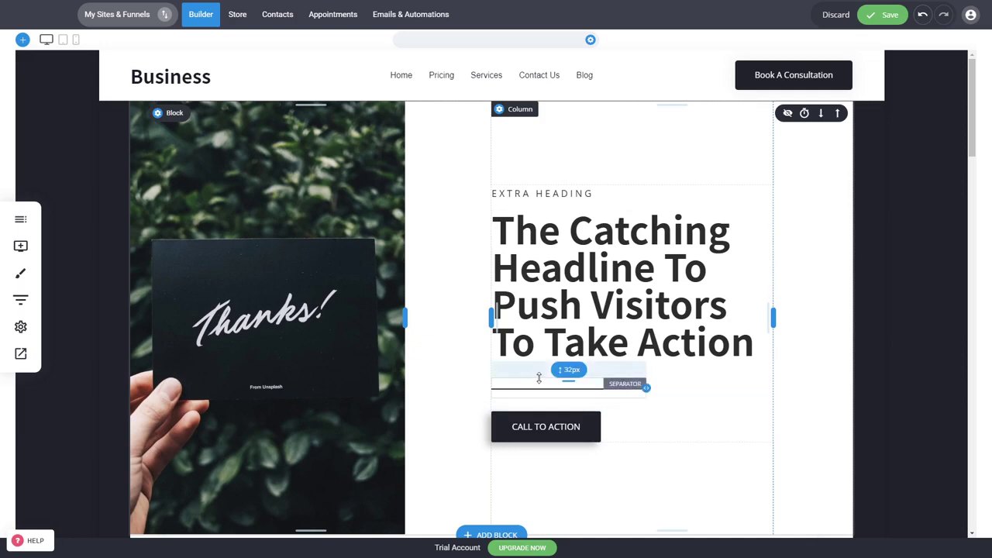
drag(541, 377, 545, 373)
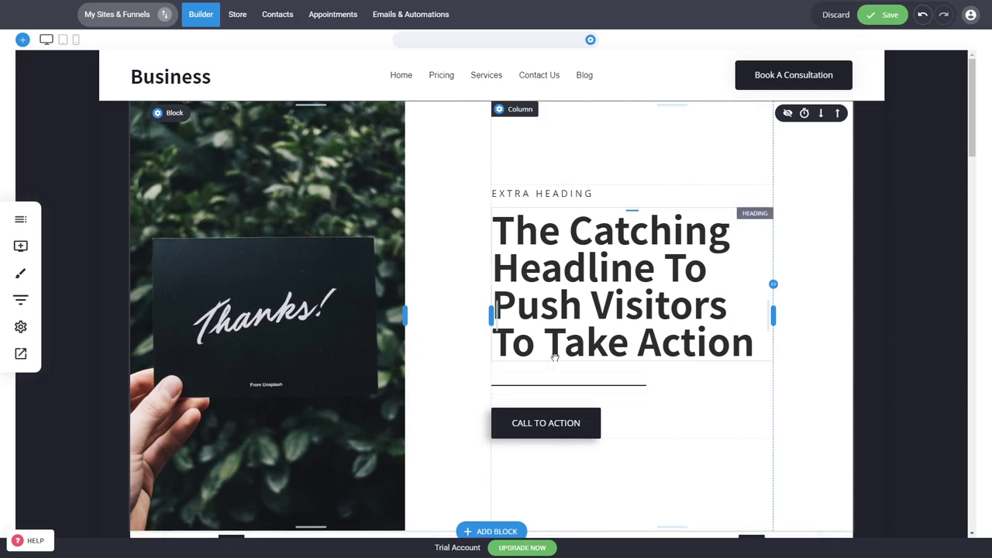